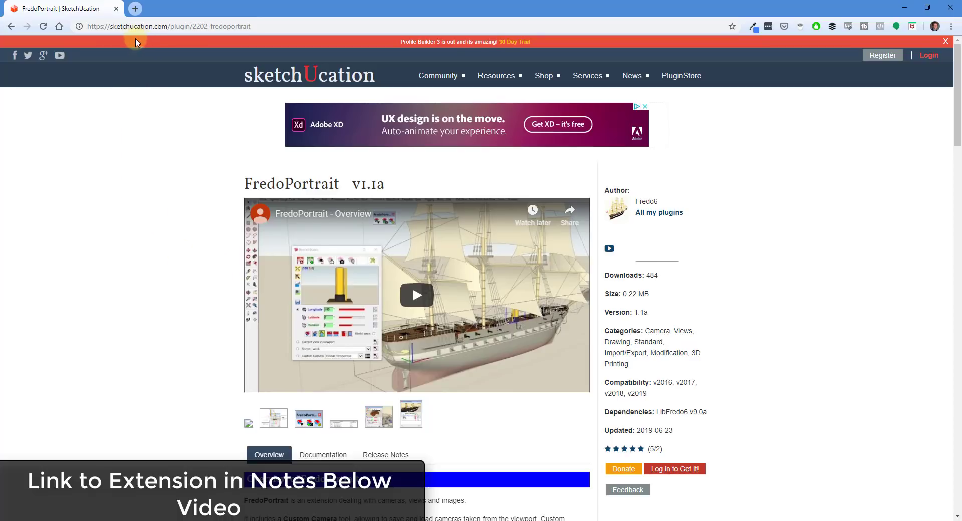
Review the overview section of the FredoPortrait plugin page on SketchUcation.
scroll(181, 286, down, 2)
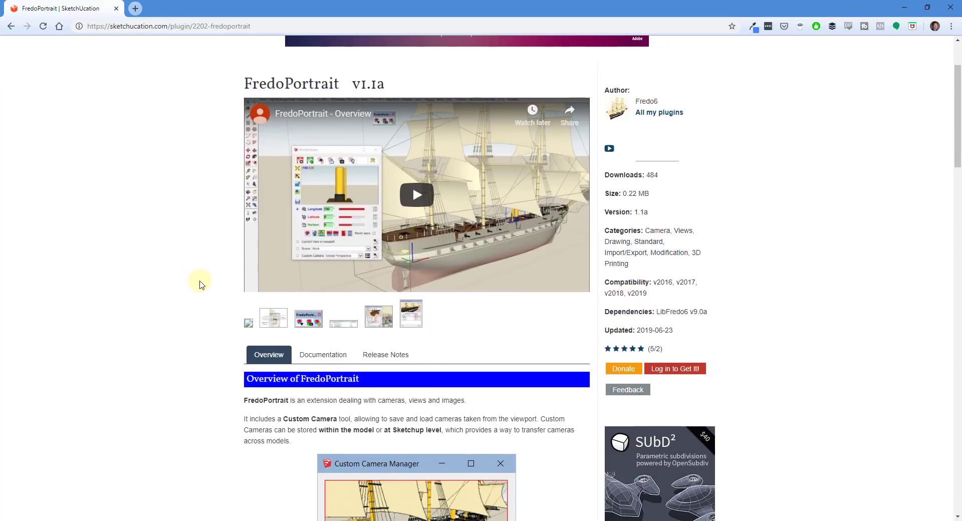
scroll(205, 287, down, 1)
scroll(210, 290, down, 3)
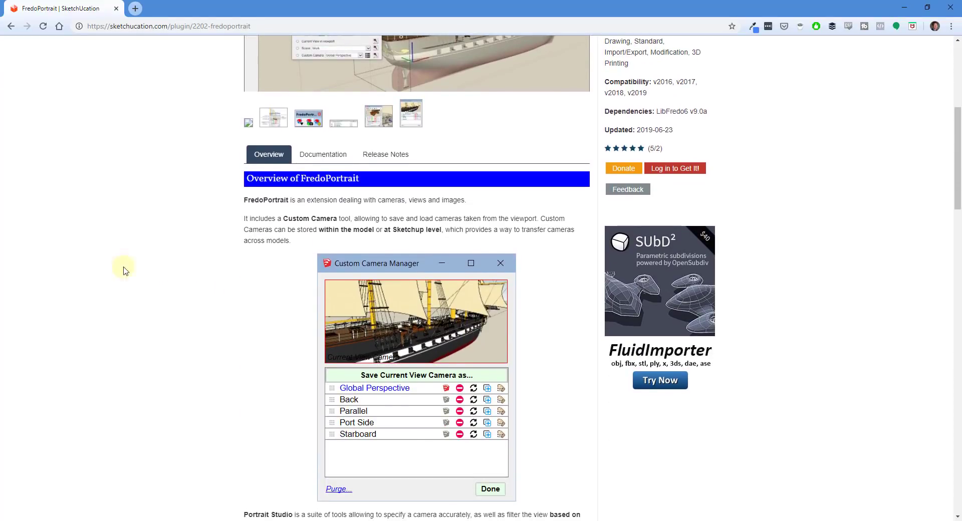
Find the FredoPortrait user manual PDF in the SketchUcation forum topic and open it.
drag(151, 90, 221, 20)
scroll(447, 260, up, 10)
scroll(596, 262, up, 10)
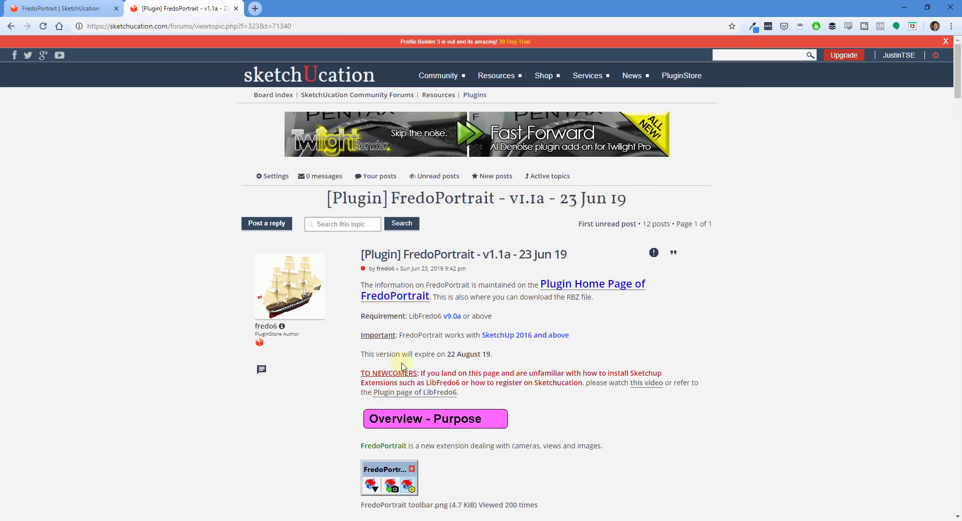
scroll(333, 344, down, 15)
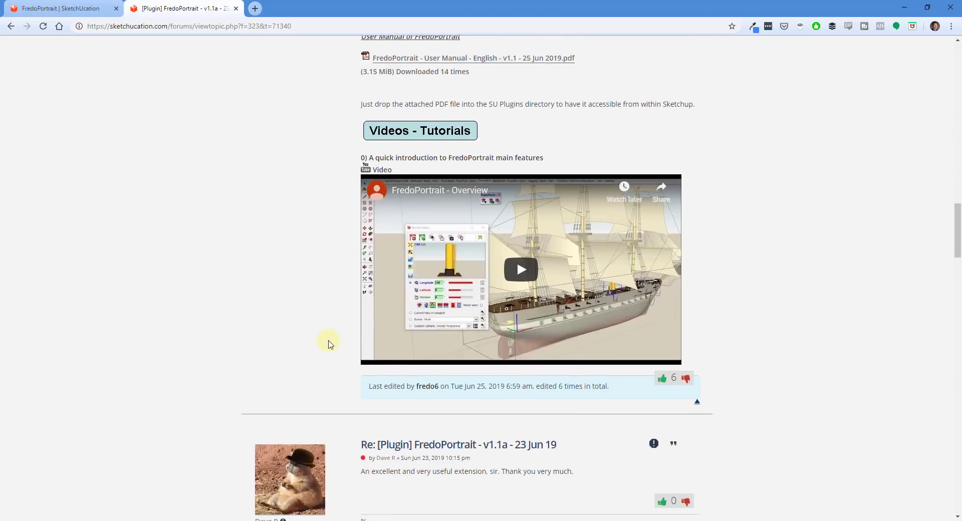
scroll(333, 344, up, 5)
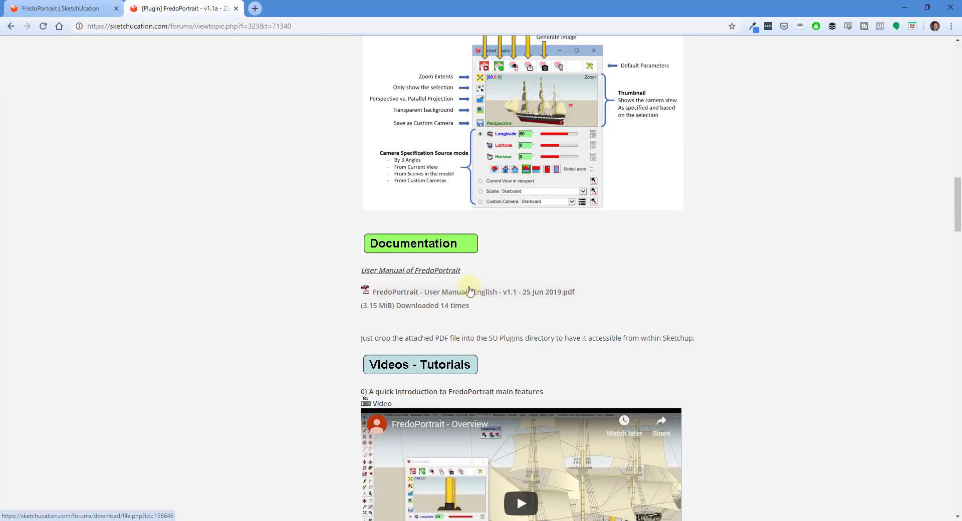
click(428, 297)
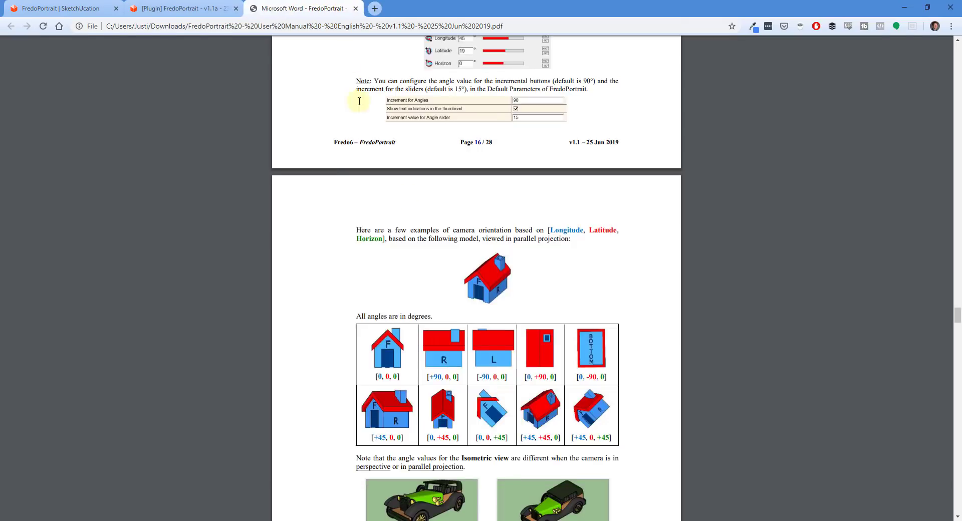
Examine the manual's pages on camera sources, model and local axes, orientation angle examples and camera modifiers.
scroll(566, 365, up, 20)
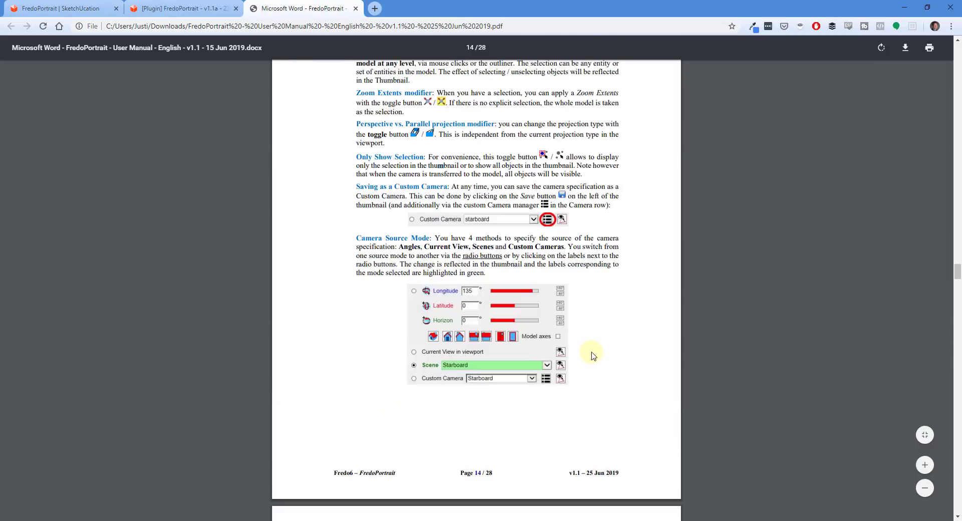
scroll(582, 350, down, 20)
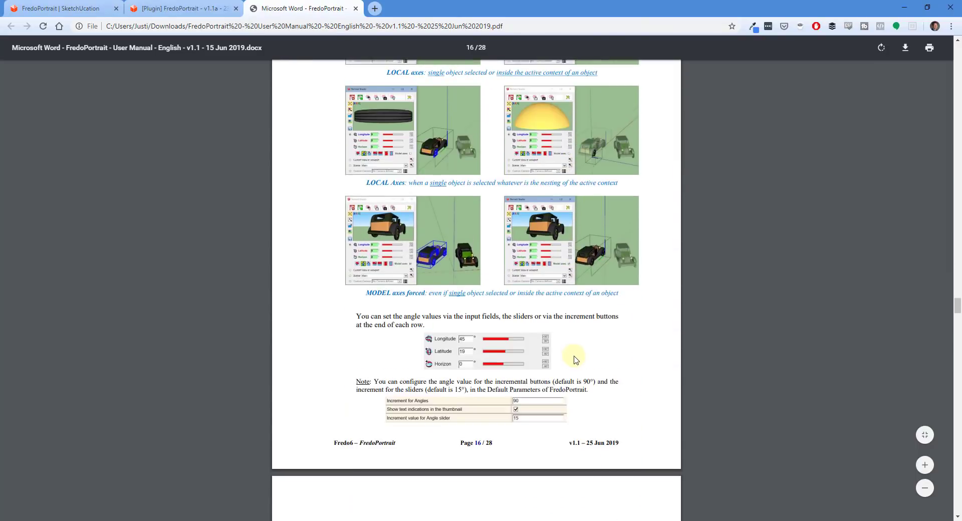
scroll(575, 357, down, 20)
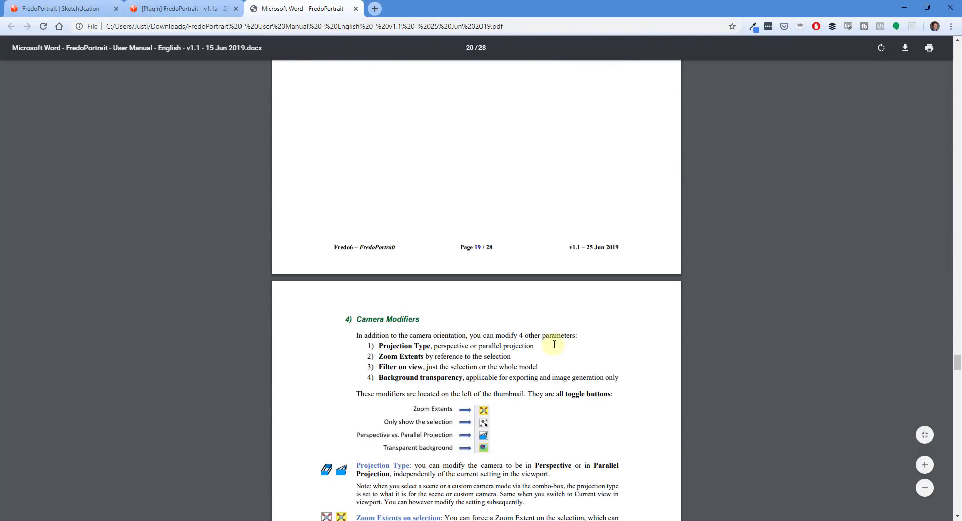
scroll(576, 301, up, 20)
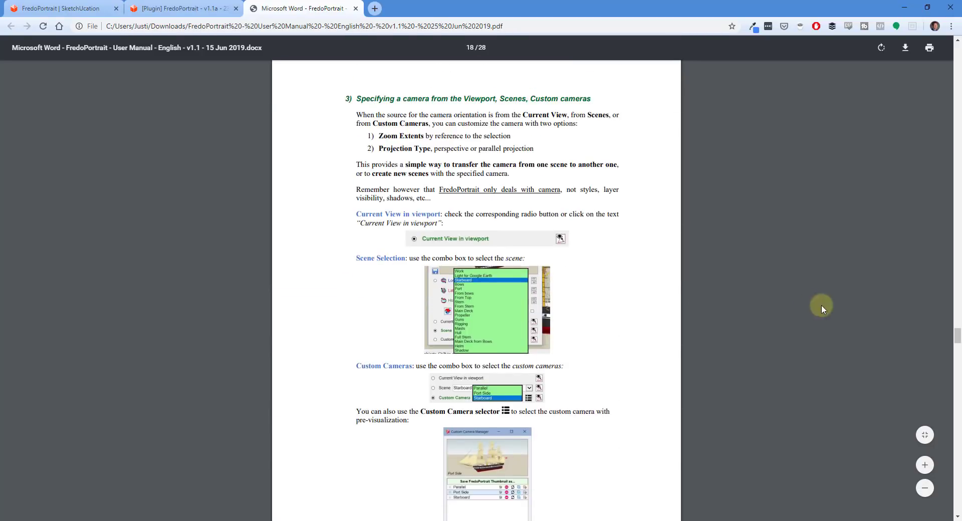
scroll(621, 274, up, 4)
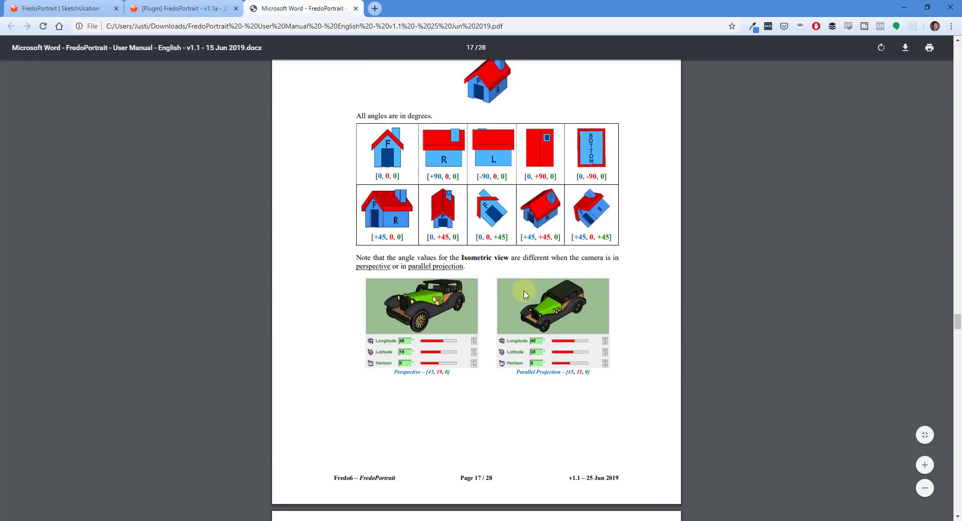
scroll(522, 289, up, 5)
scroll(522, 289, up, 5)
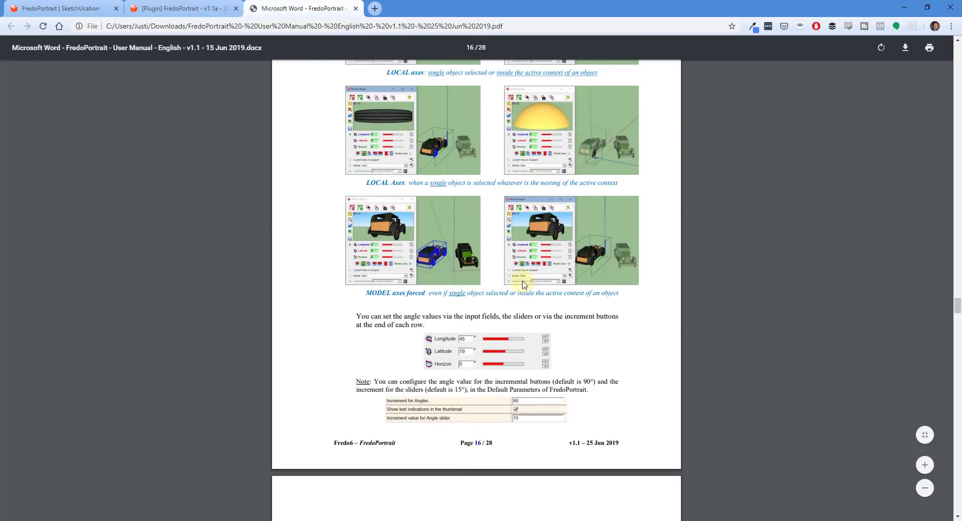
scroll(522, 284, up, 1)
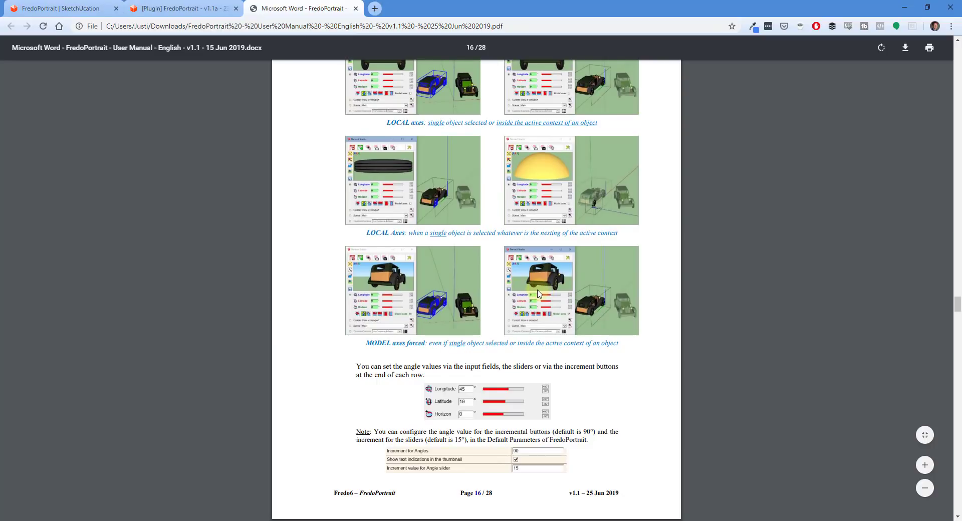
Switch to SketchUp, view the 3D Warehouse page of the apartment+dwelling house+commerce street model, and close it.
click(904, 7)
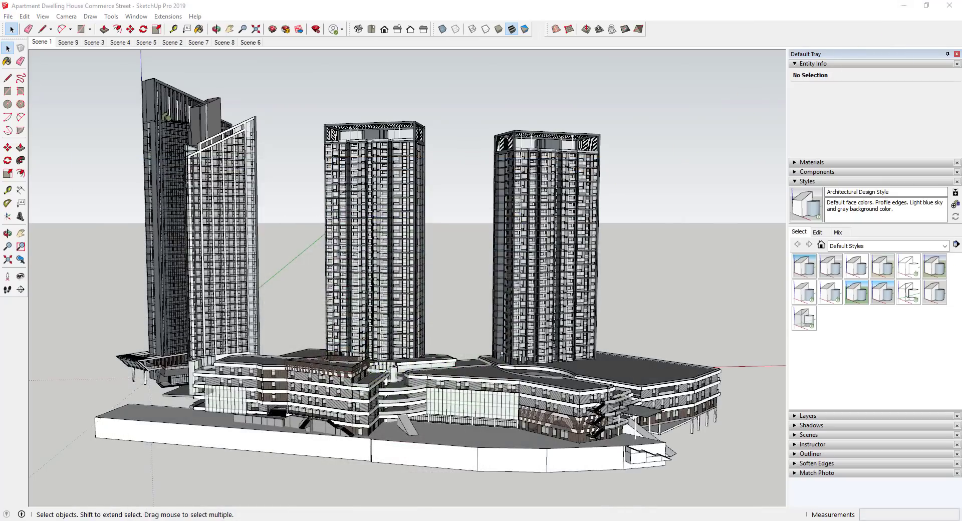
click(136, 16)
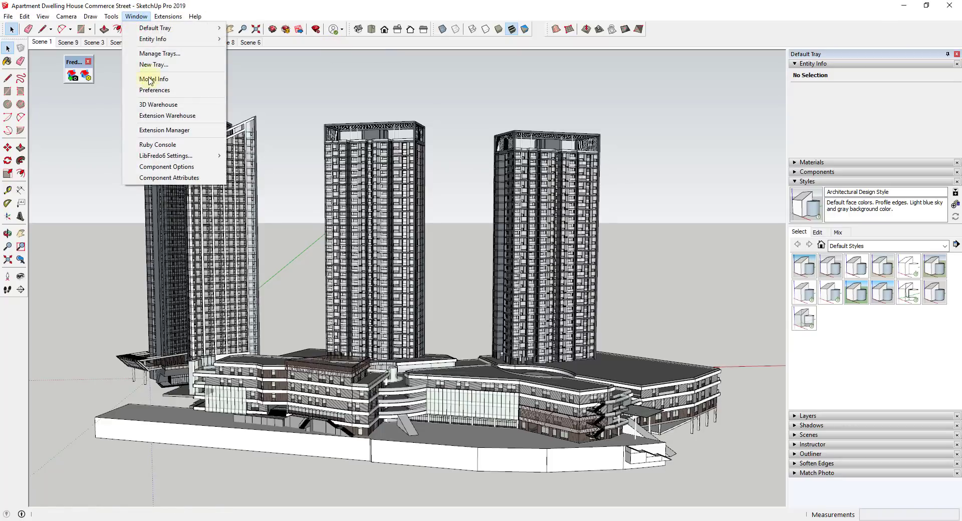
click(157, 105)
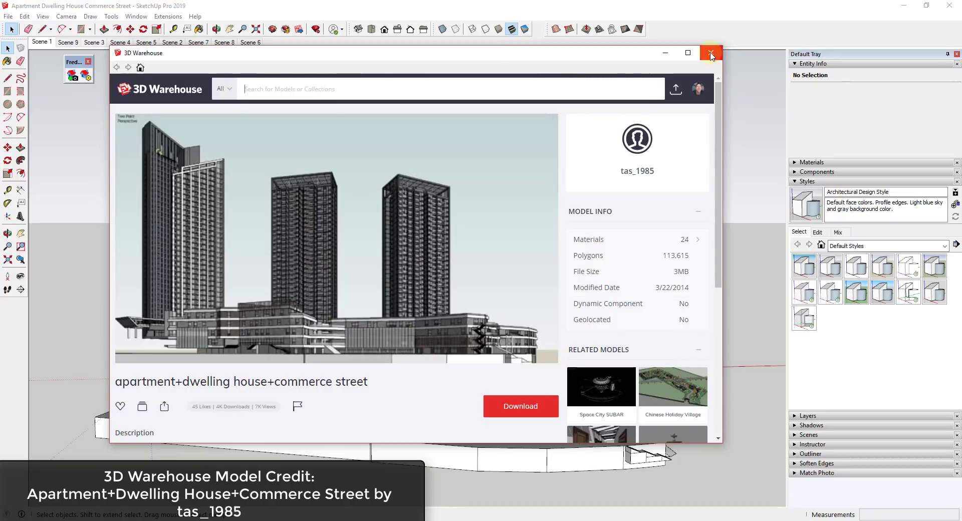
click(712, 55)
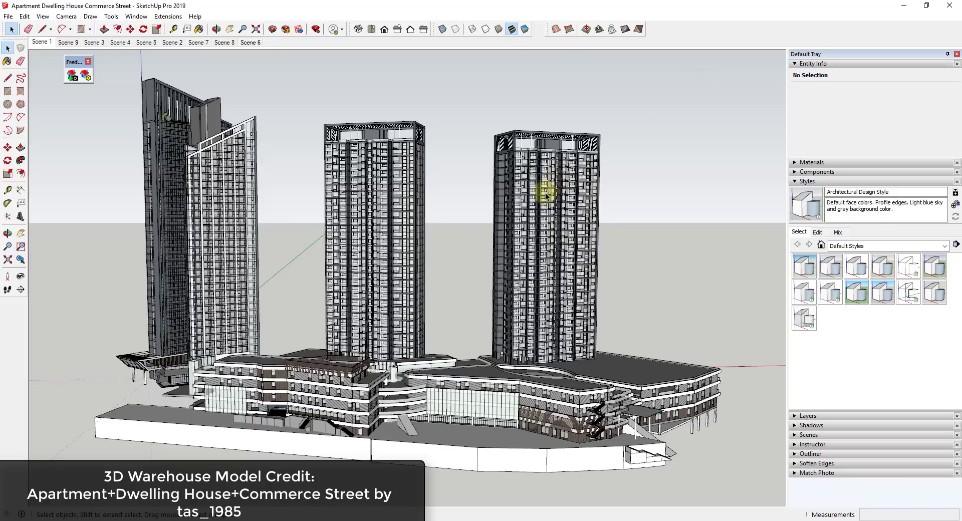
Reposition the FredoPortrait toolbar slightly, place the Custom Camera Manager just below it over the model view, and close the manager.
middle_drag(546, 196, 481, 230)
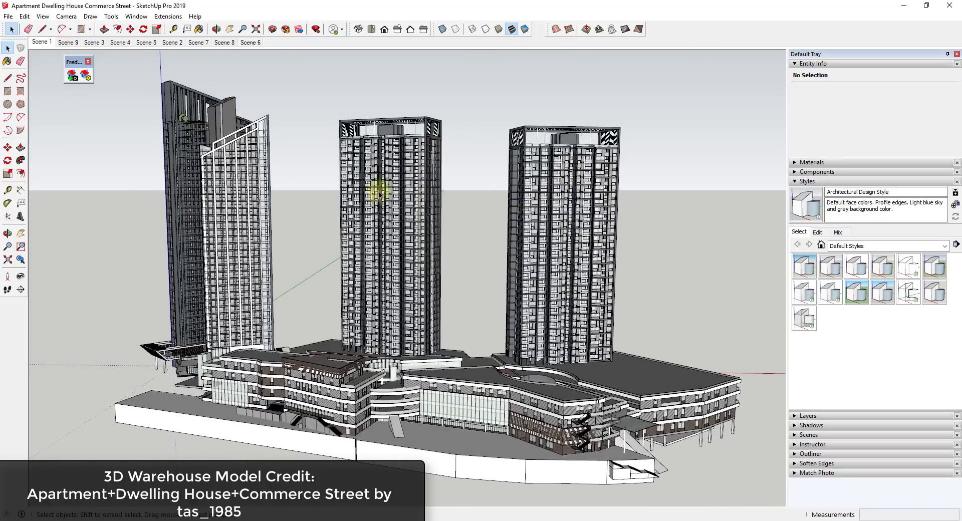
drag(71, 62, 70, 66)
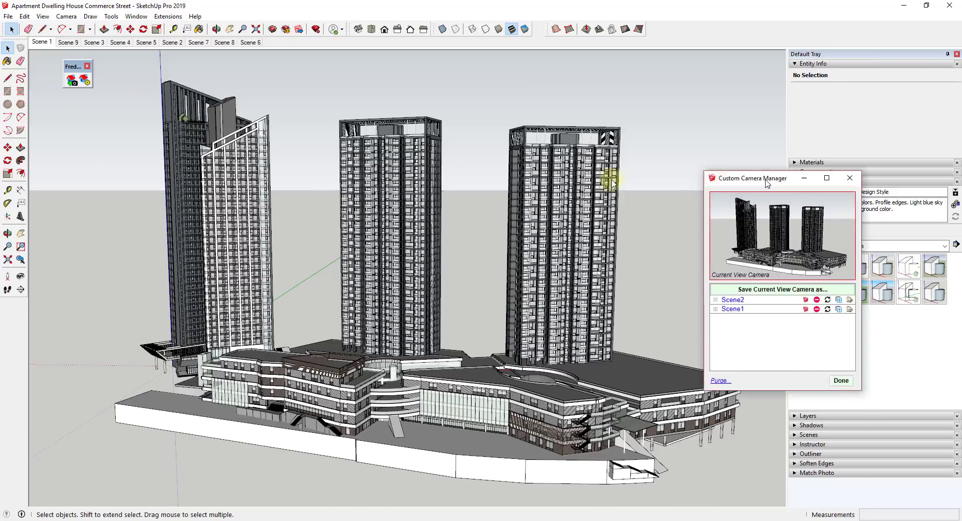
drag(771, 180, 110, 112)
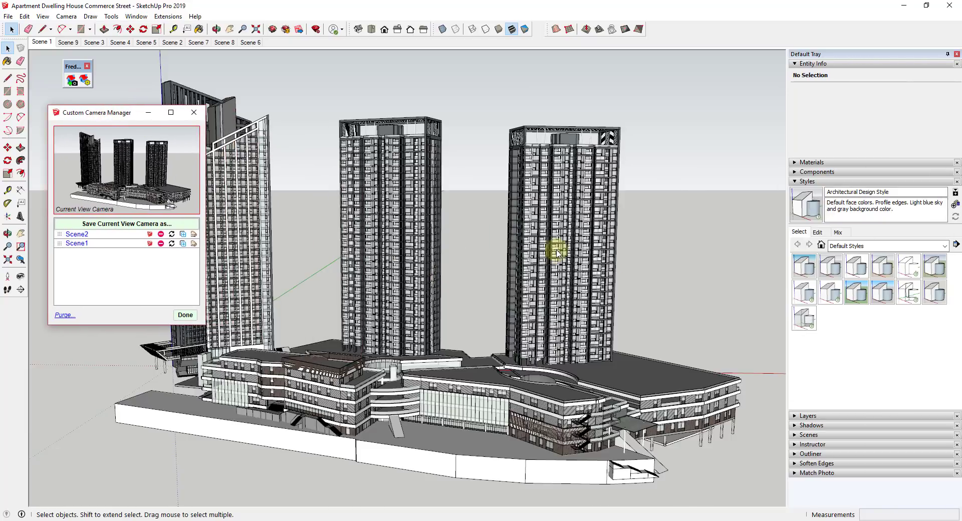
click(183, 316)
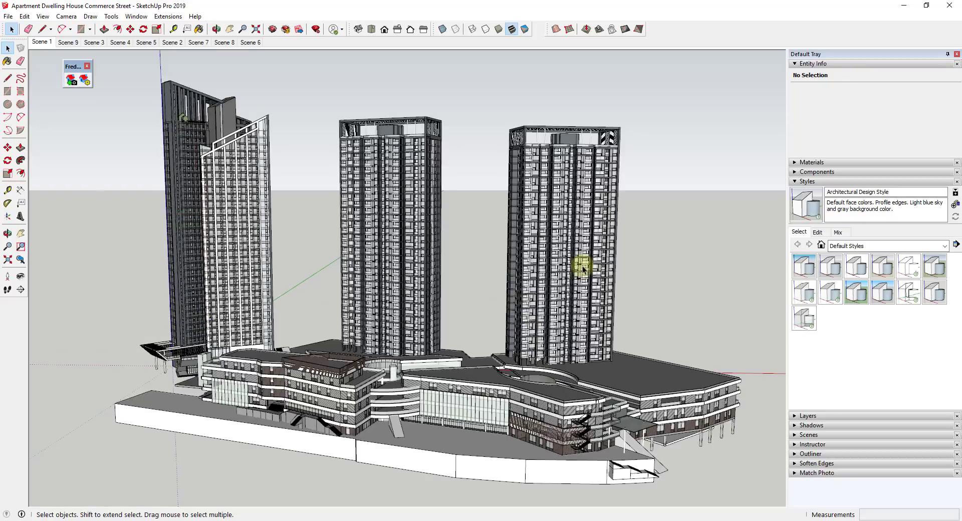
Save an elevated corner view of the three towers as a custom camera stored in Model, keeping the default name.
middle_drag(583, 269, 458, 326)
scroll(554, 350, down, 3)
scroll(448, 198, up, 3)
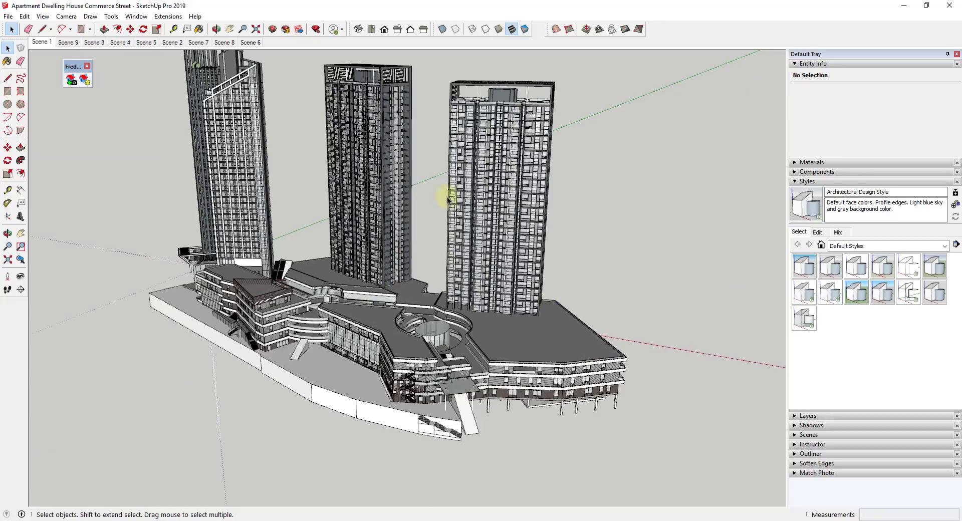
scroll(436, 279, down, 1)
scroll(310, 103, up, 1)
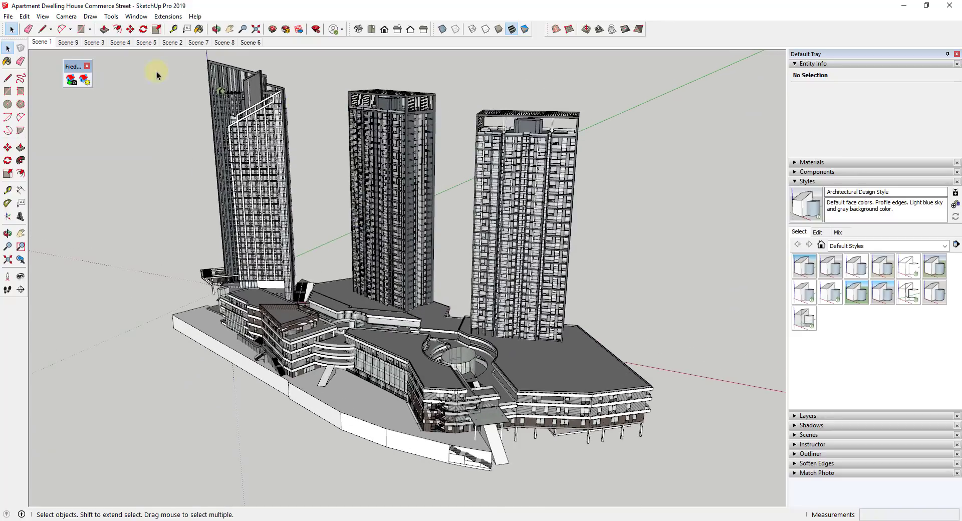
click(71, 80)
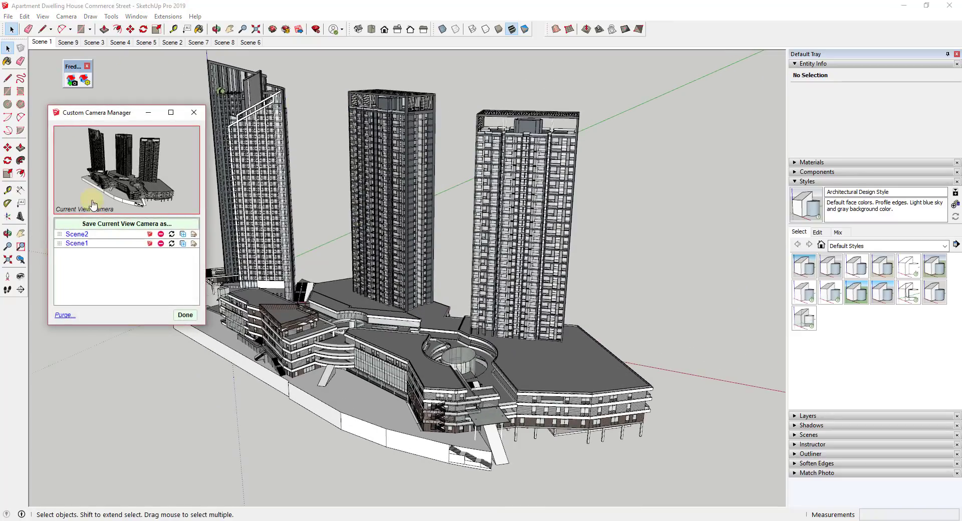
click(128, 223)
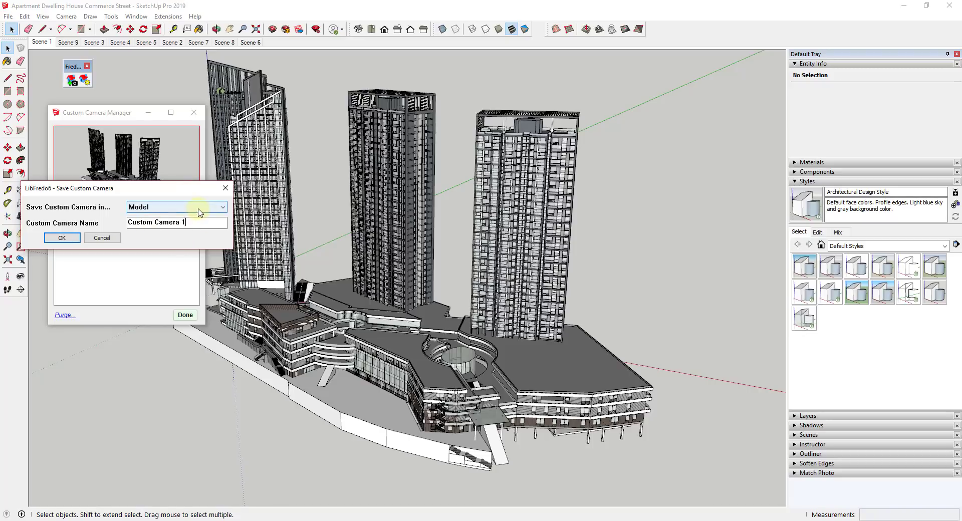
click(200, 212)
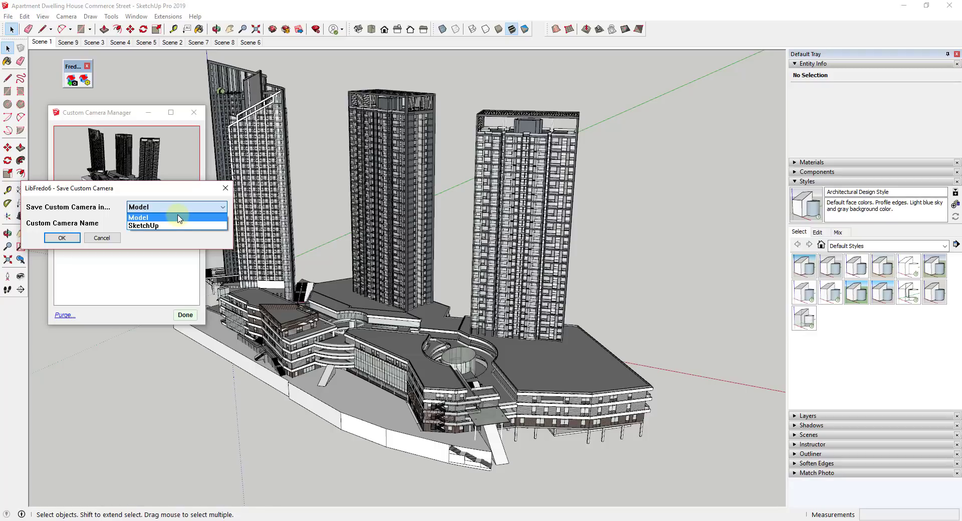
click(179, 218)
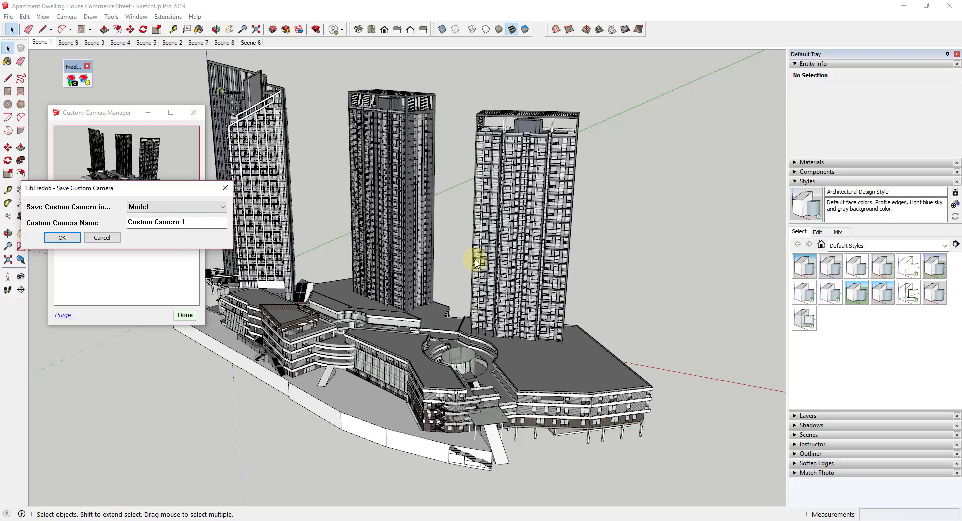
click(154, 208)
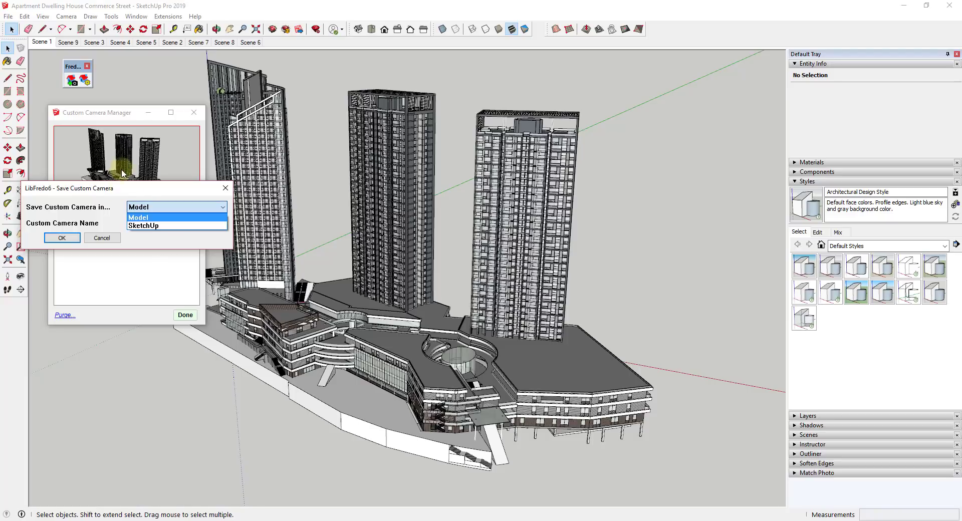
click(146, 195)
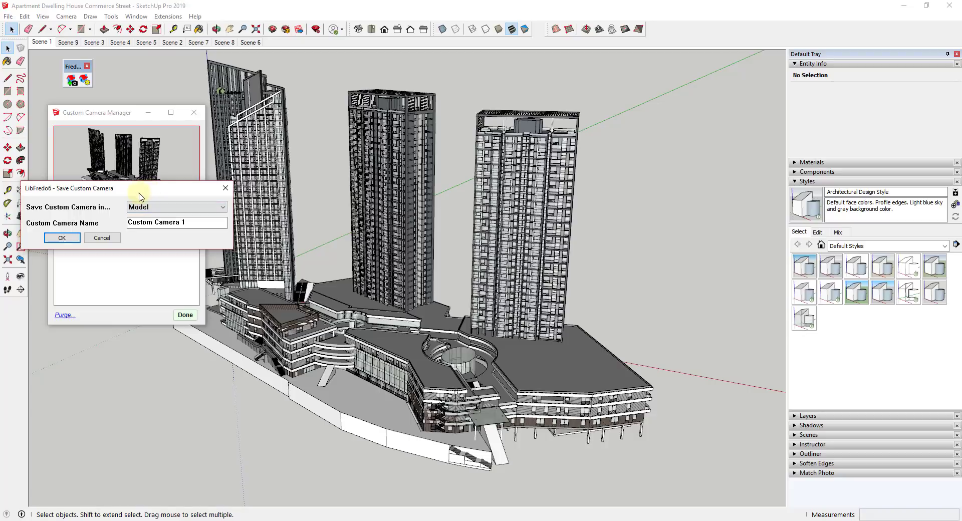
click(61, 238)
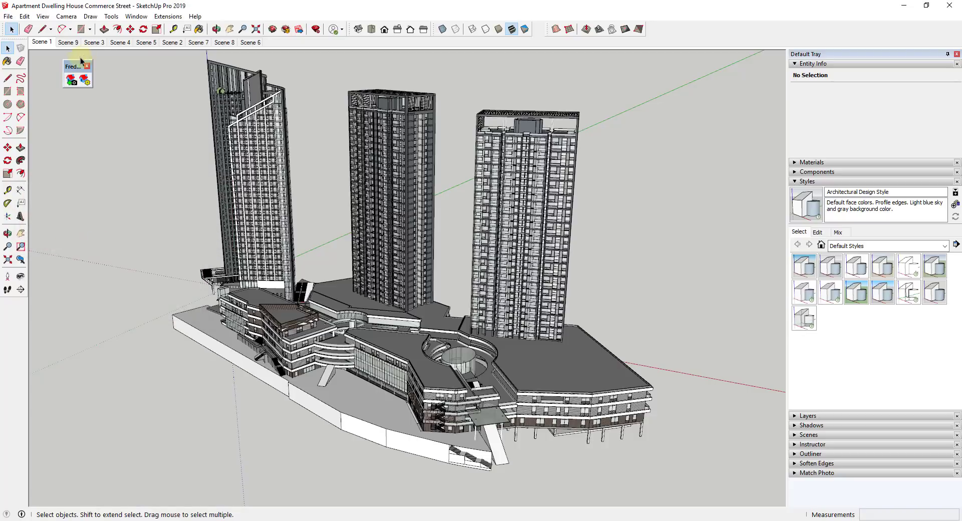
Reopen the Custom Camera Manager and preview the saved cameras Scene2, Scene1 and Custom Camera 1, ending on Scene1.
click(84, 80)
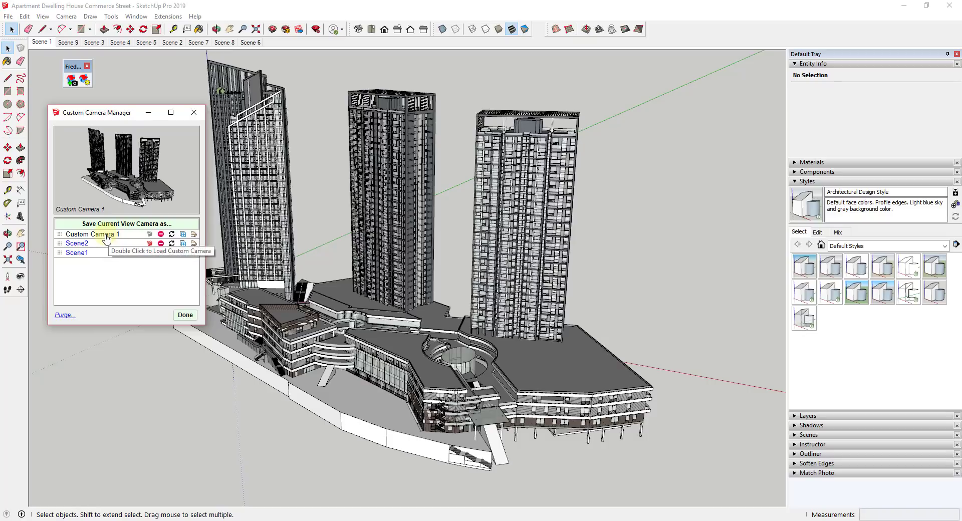
click(78, 246)
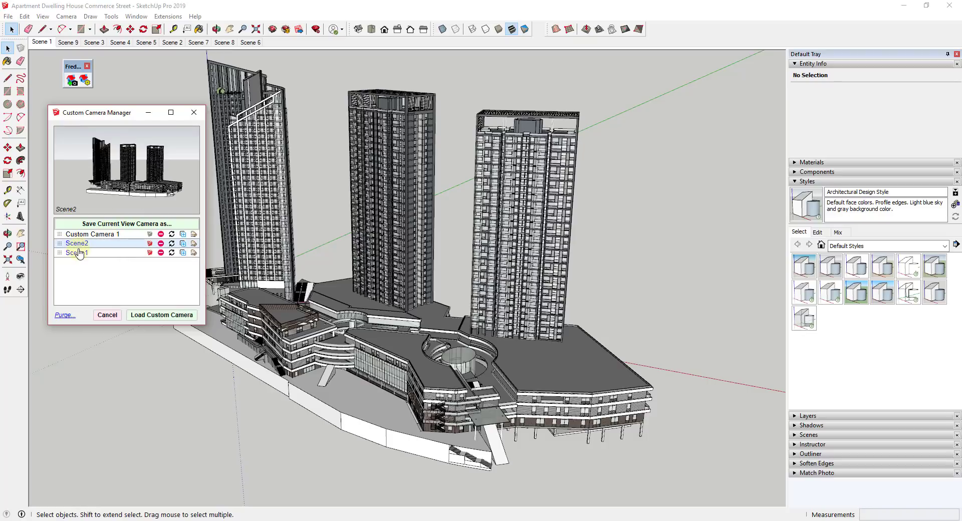
click(78, 253)
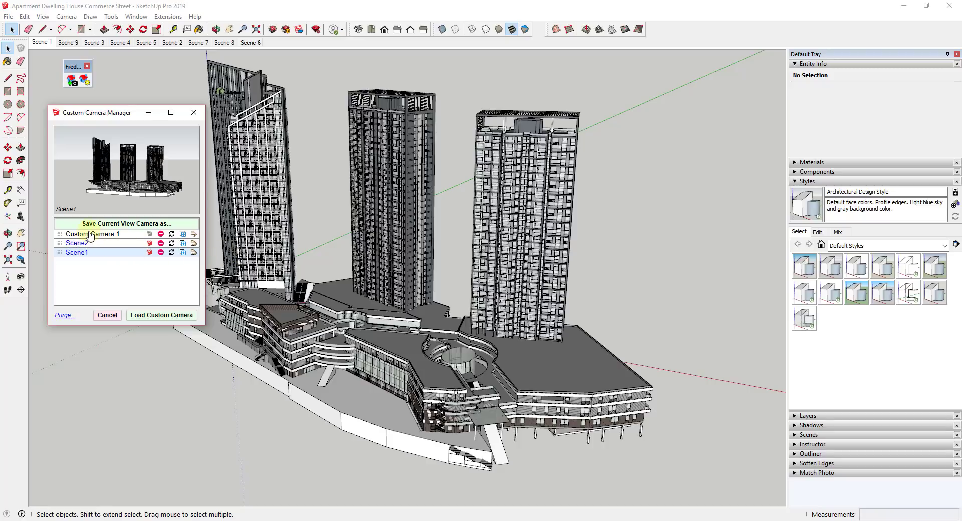
click(90, 235)
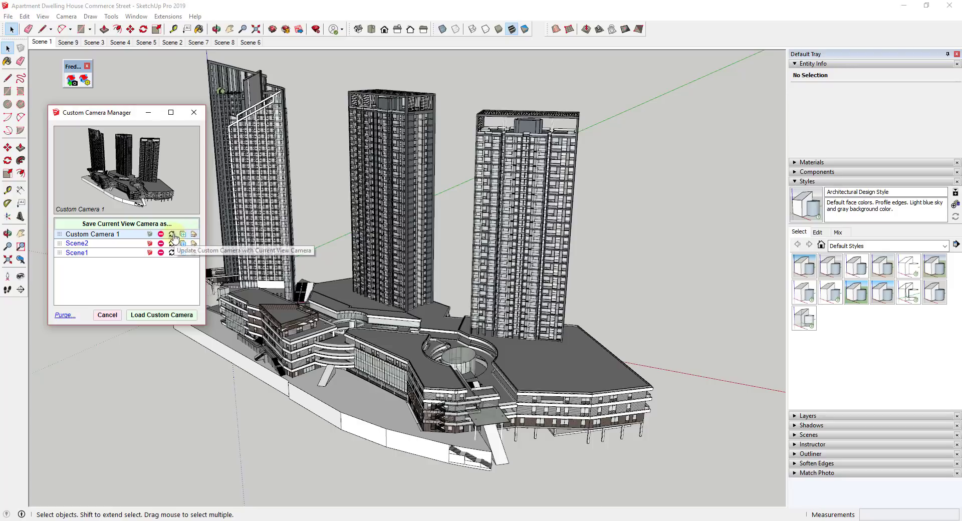
click(73, 253)
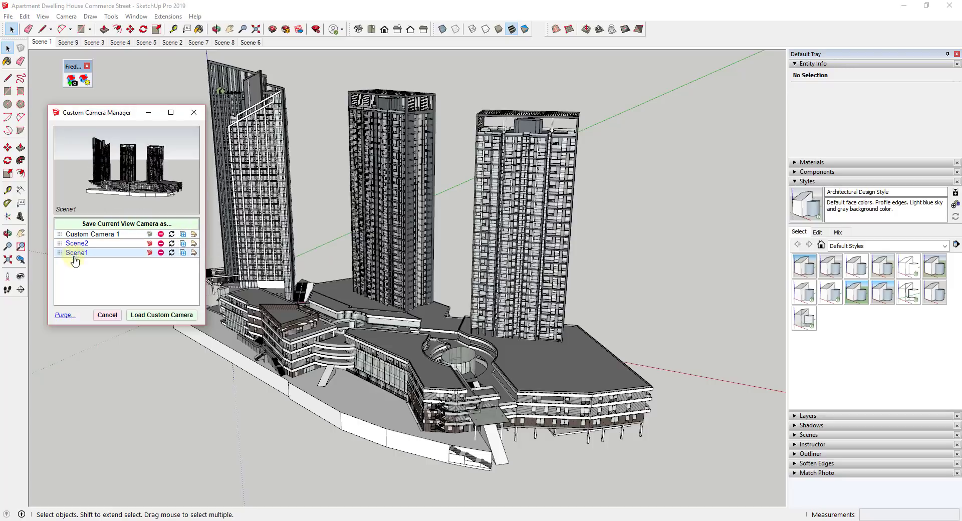
Orbit to the opposite corner of the towers and overwrite the custom camera Scene1 with this view.
click(107, 315)
middle_drag(280, 301, 266, 189)
click(70, 79)
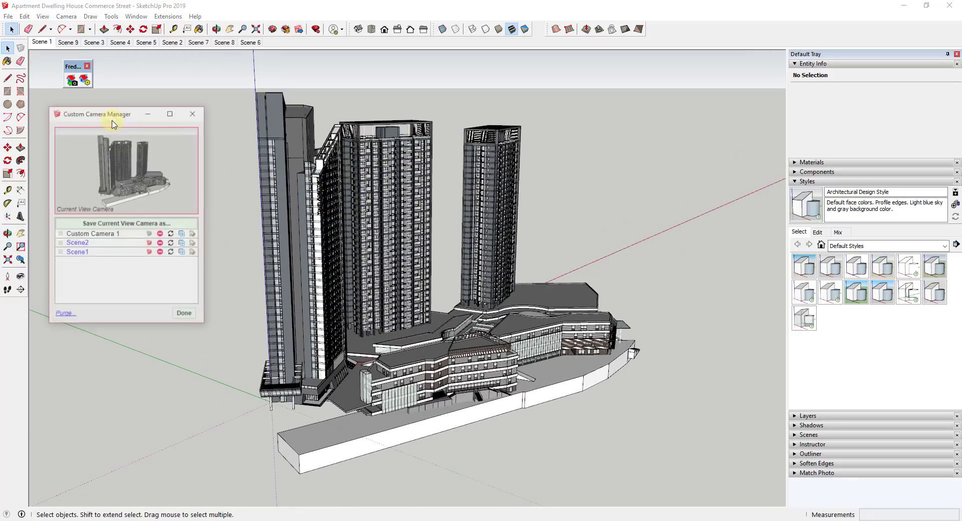
click(76, 252)
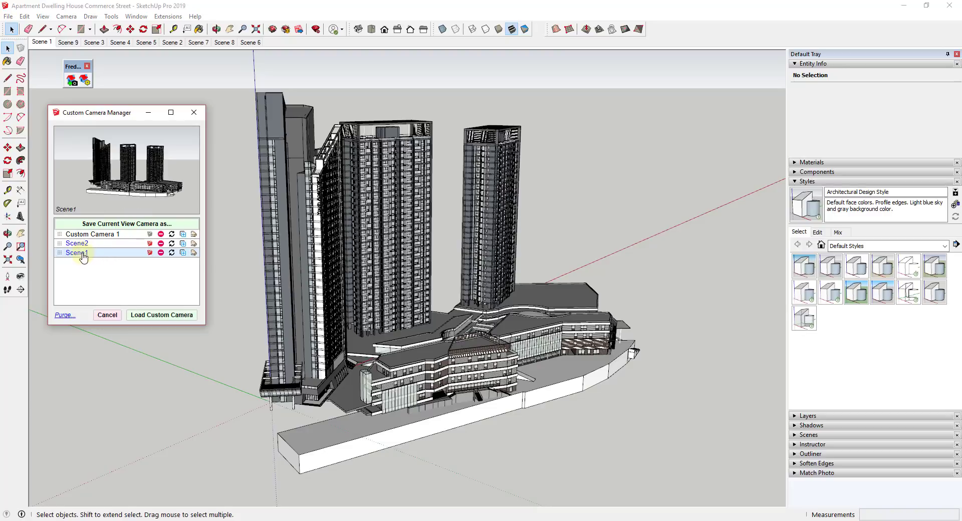
click(172, 253)
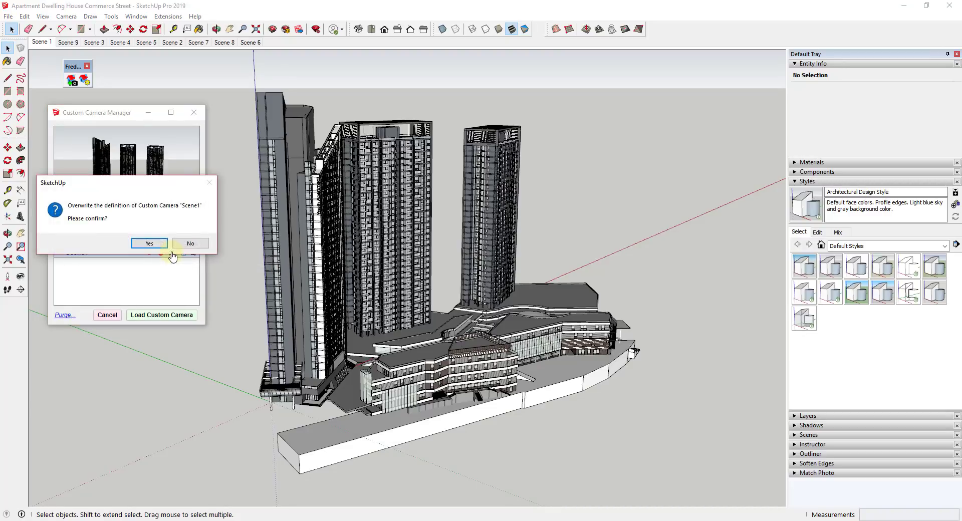
click(149, 243)
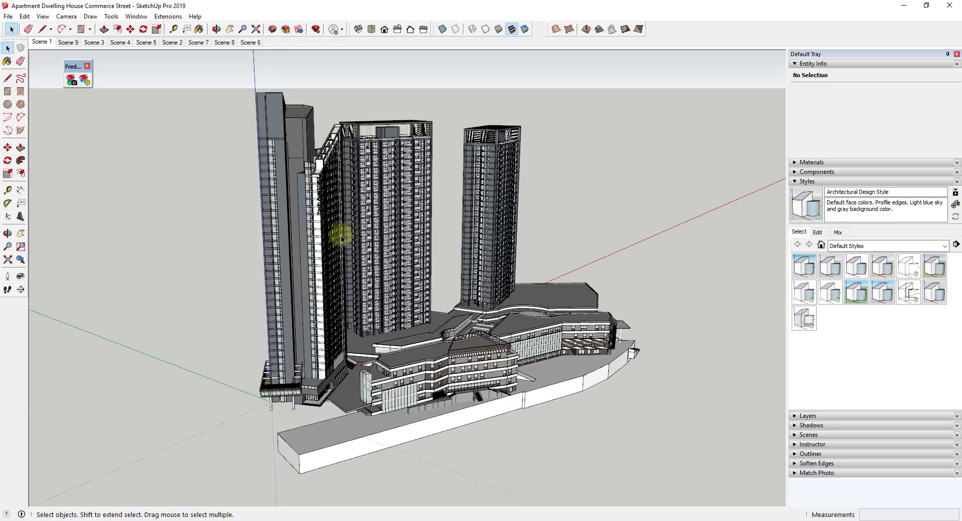
Reopen the Custom Camera Manager, compare the previews of Custom Camera 1, Scene2 and Scene1, and load Scene1 into the viewport.
click(72, 80)
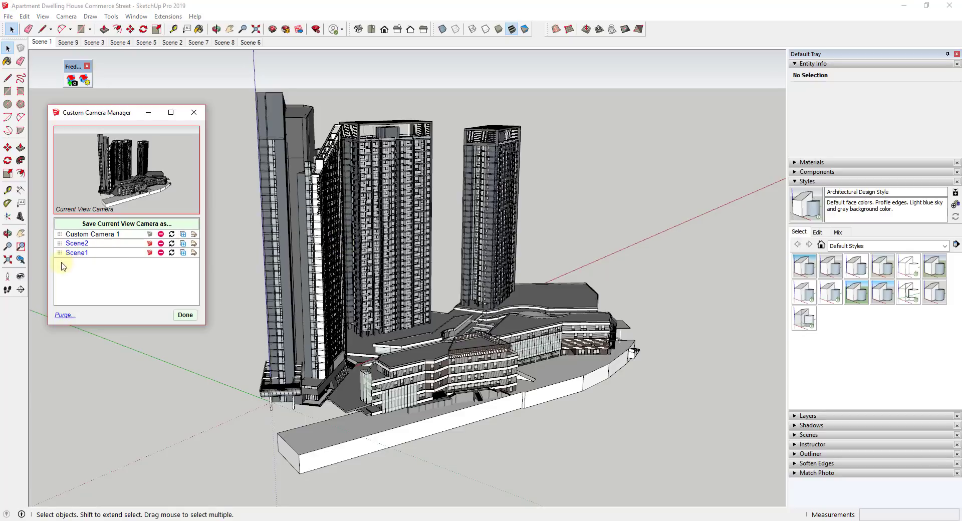
click(83, 242)
click(84, 235)
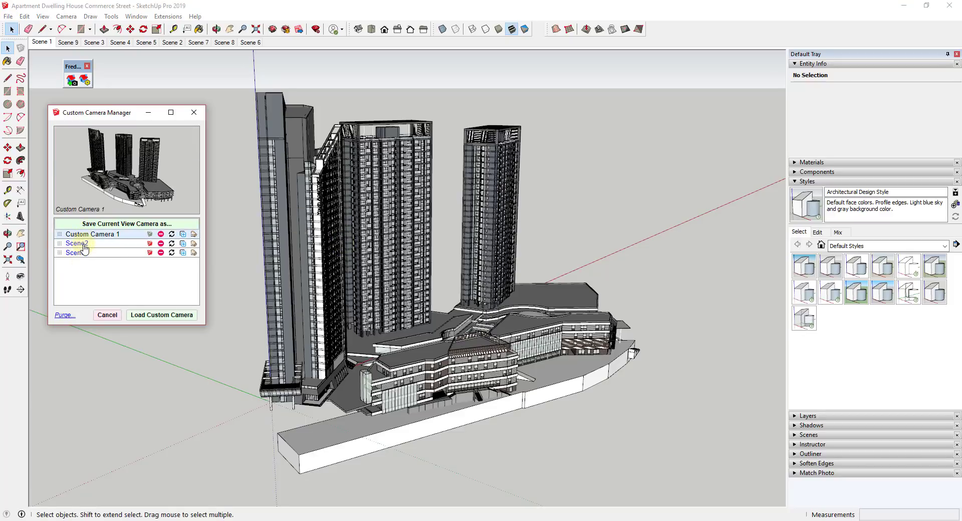
click(84, 247)
click(77, 254)
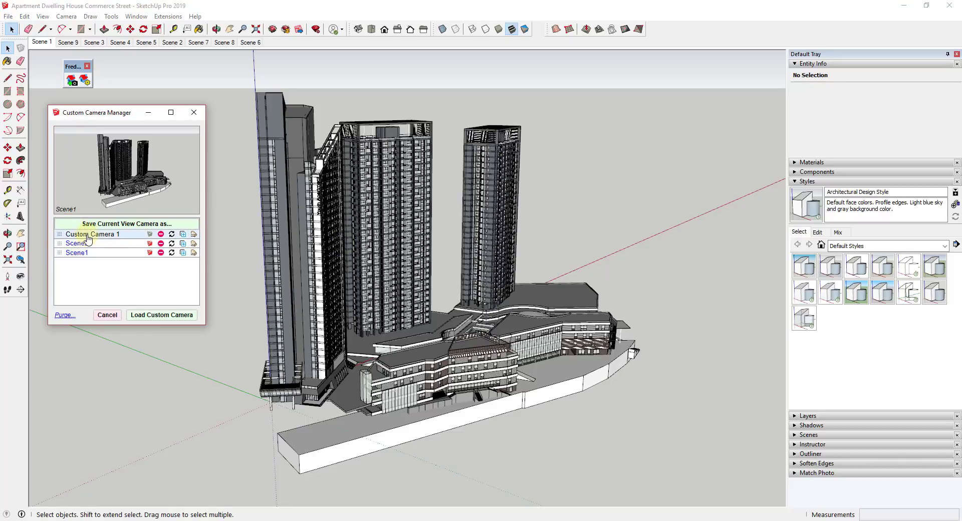
click(81, 245)
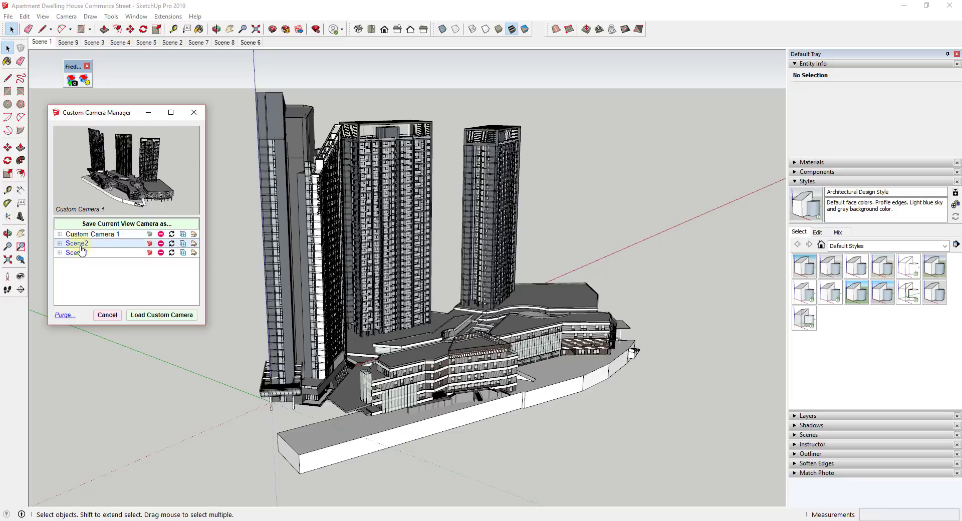
click(79, 252)
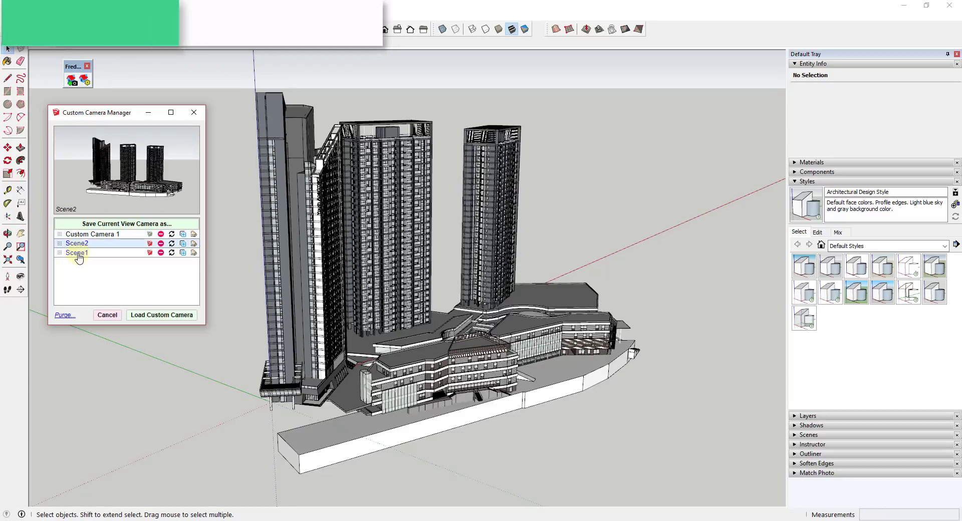
click(168, 316)
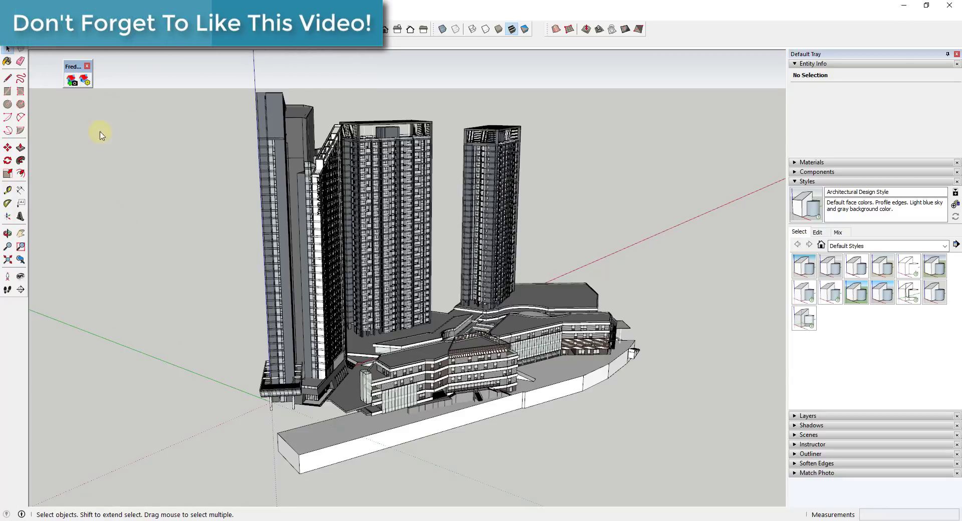
Load Custom Camera 1 from the Custom Camera Manager into the viewport.
click(71, 81)
click(91, 234)
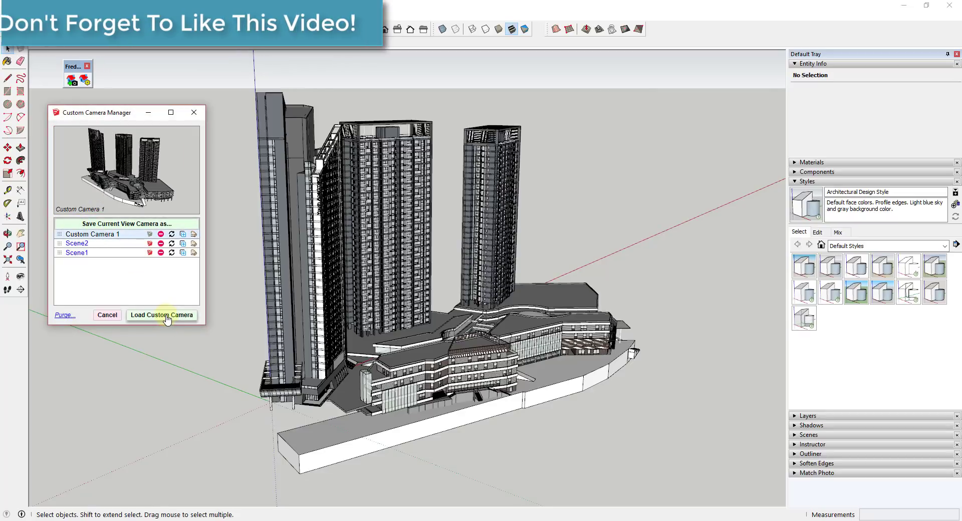
click(168, 316)
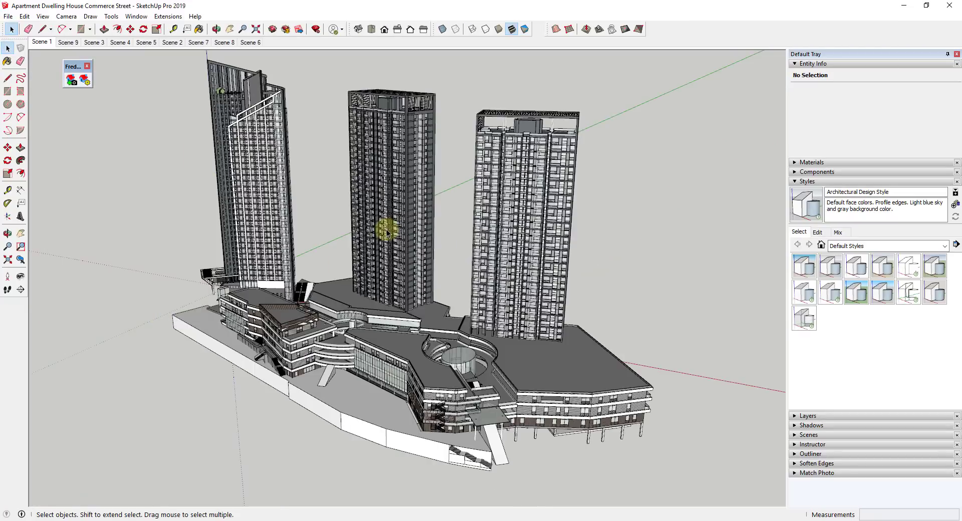
Open Portrait Studio, place it just below the FredoPortrait toolbar, and set its source to Current View in viewport.
click(83, 81)
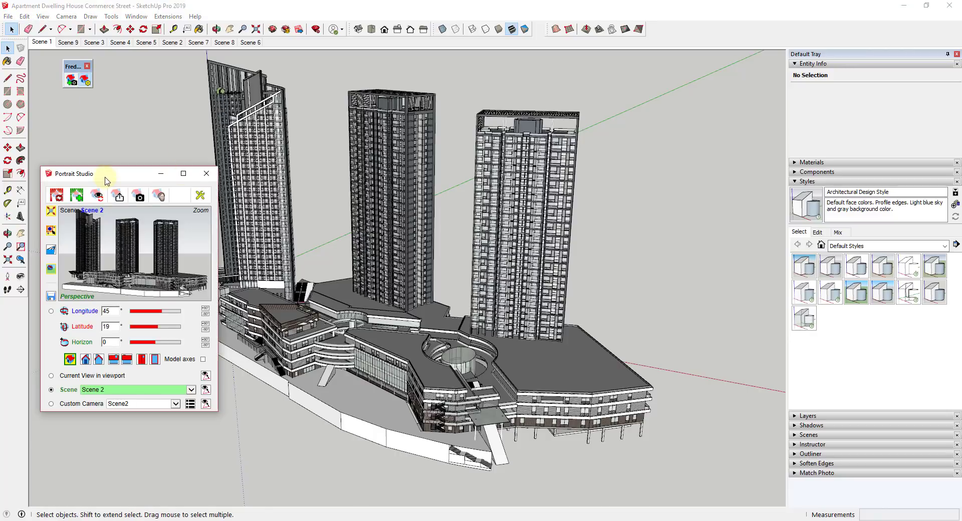
drag(106, 180, 107, 131)
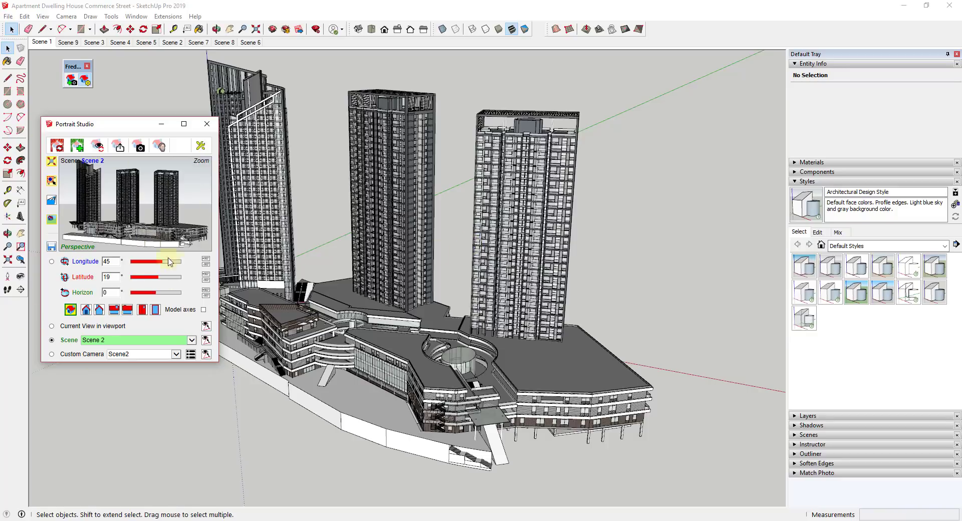
click(206, 341)
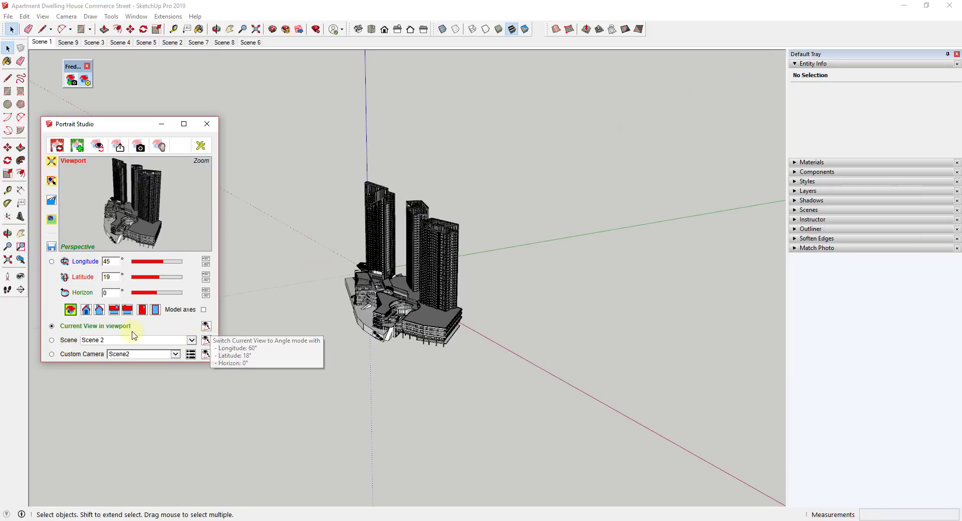
click(99, 327)
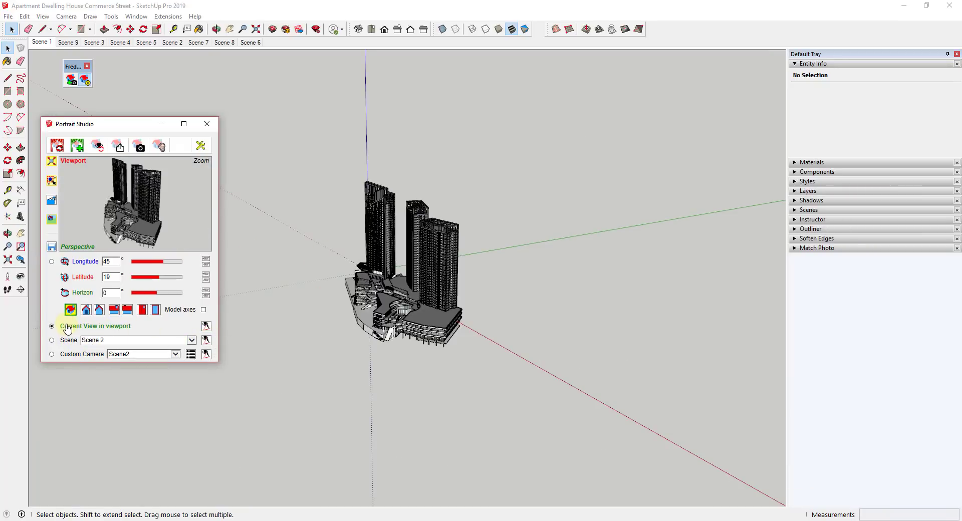
Orbit around the building model to check how the Portrait Studio thumbnail follows the viewport.
mouse_move(387, 323)
middle_down()
mouse_move(522, 329)
mouse_move(389, 332)
middle_up()
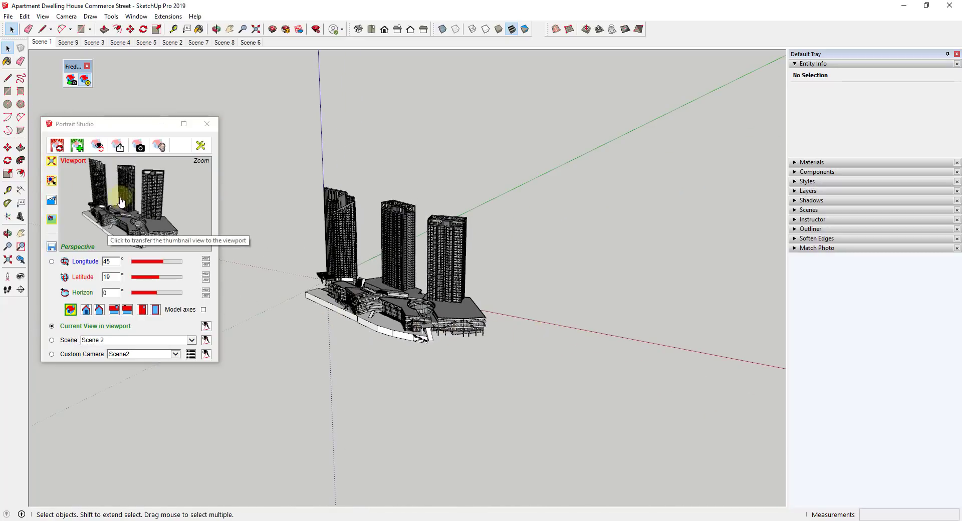
middle_drag(382, 285, 334, 273)
scroll(333, 273, up, 2)
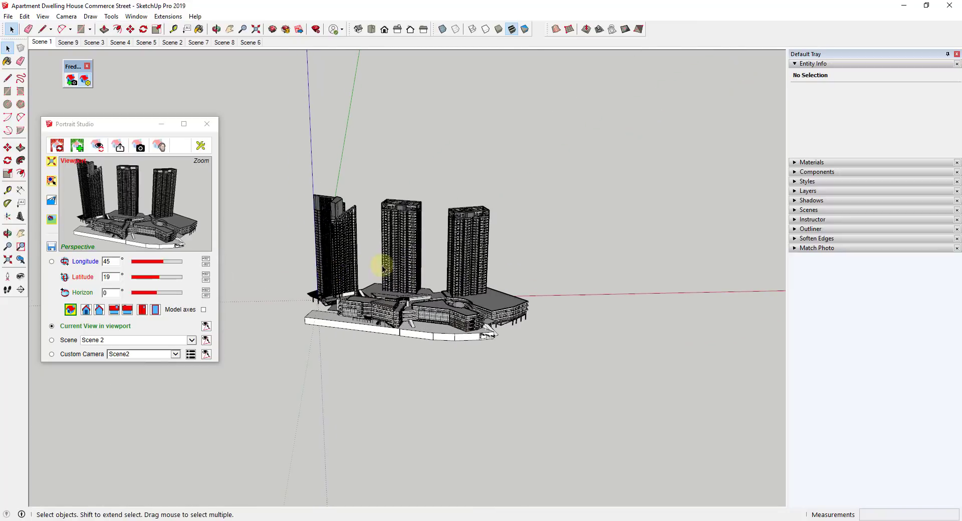
Turn off Zoom Extents for the thumbnail, compare it with an orbited and zoomed-out viewport, and turn the option back on.
click(51, 167)
mouse_move(440, 290)
middle_down()
mouse_move(588, 301)
mouse_move(458, 303)
mouse_move(608, 323)
mouse_move(436, 301)
middle_up()
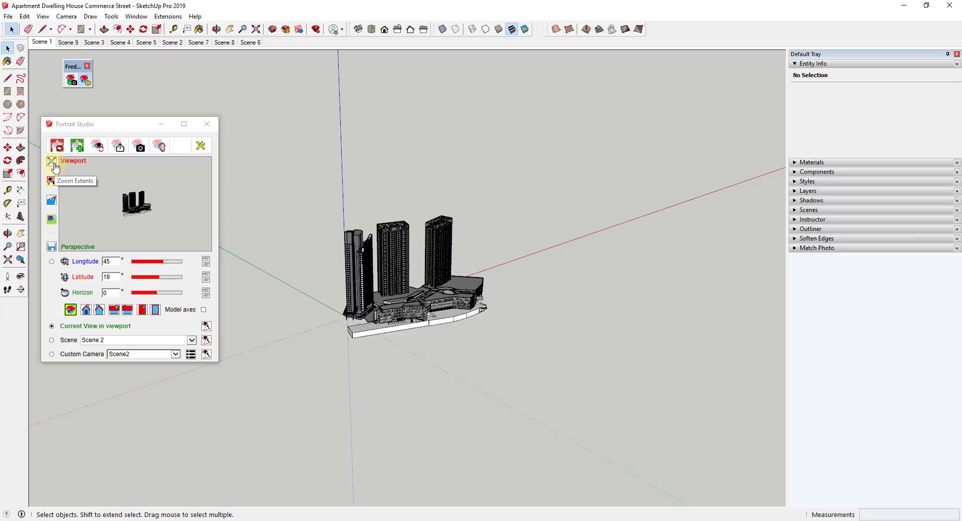
scroll(509, 303, down, 3)
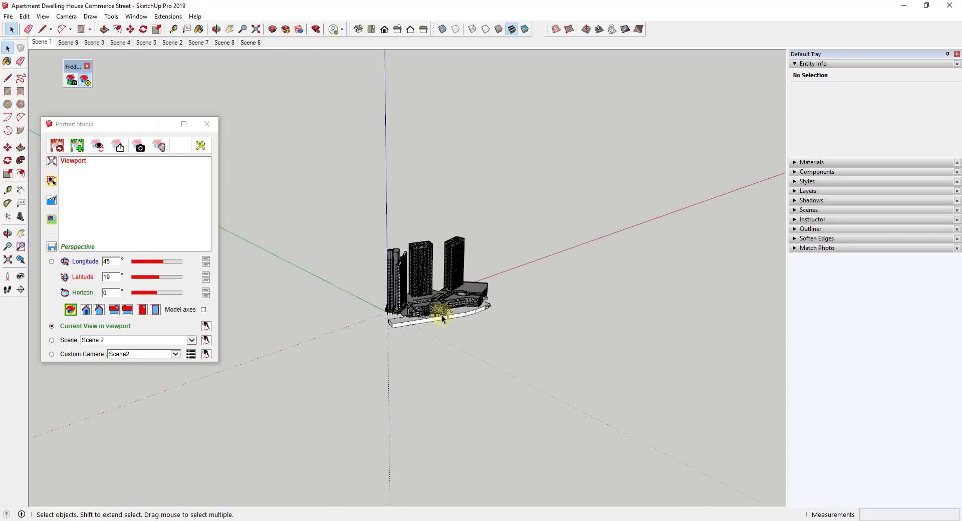
click(51, 162)
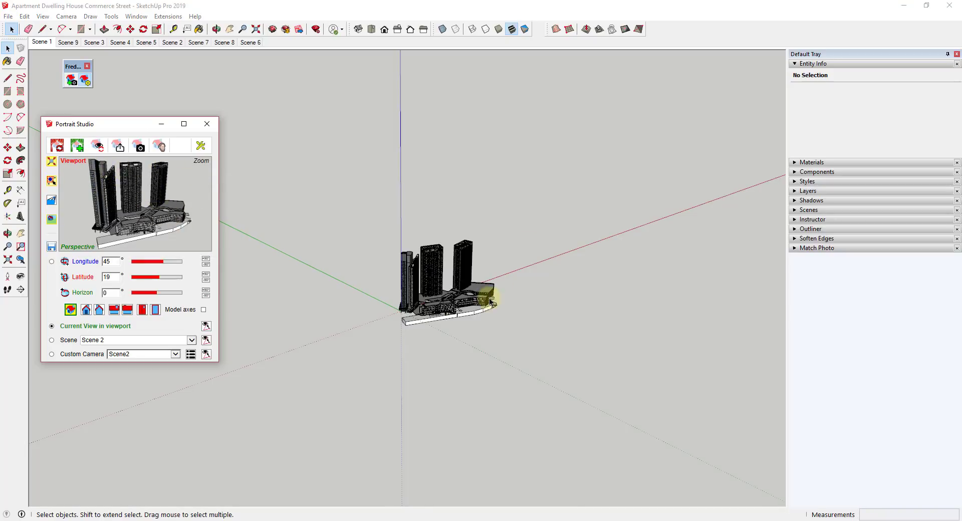
Zoom the viewport out and in to check the thumbnail's framing with Zoom Extents enabled.
scroll(490, 300, down, 5)
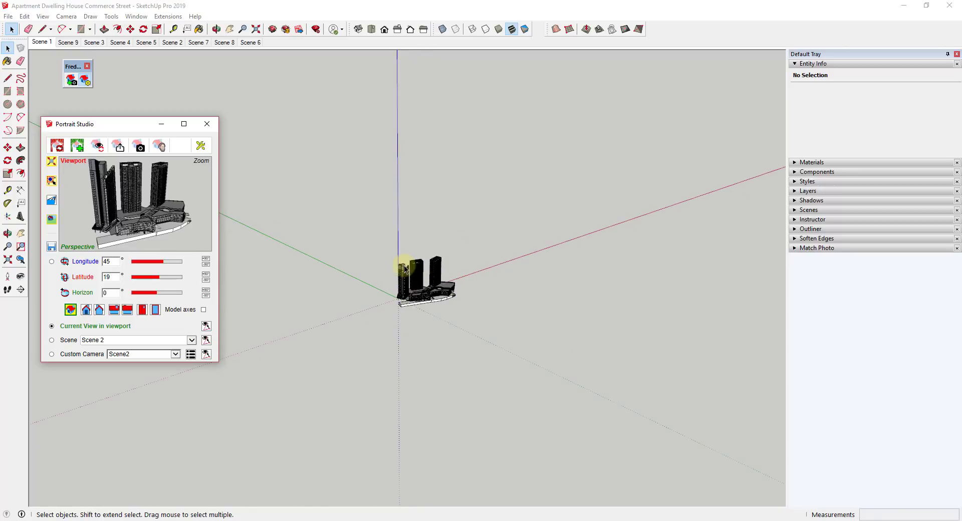
scroll(451, 303, down, 1)
scroll(450, 330, up, 2)
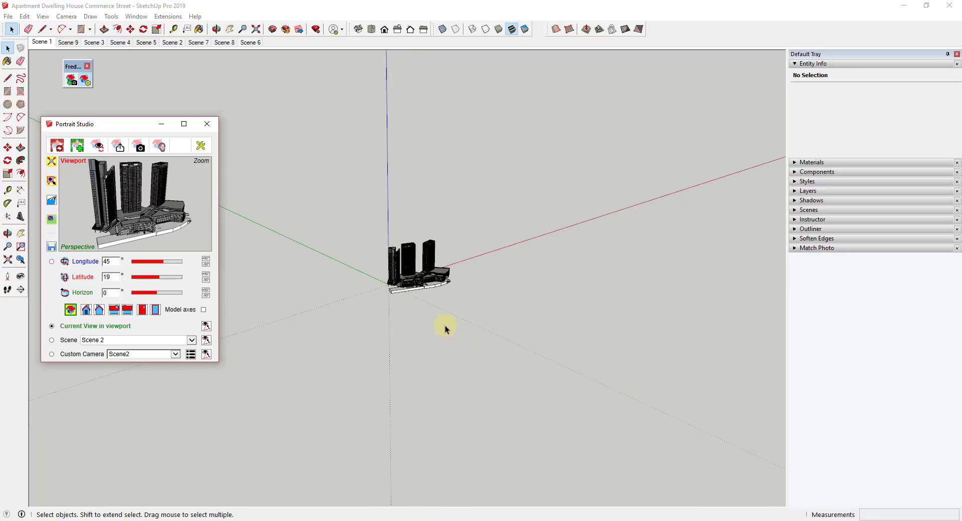
scroll(389, 226, up, 1)
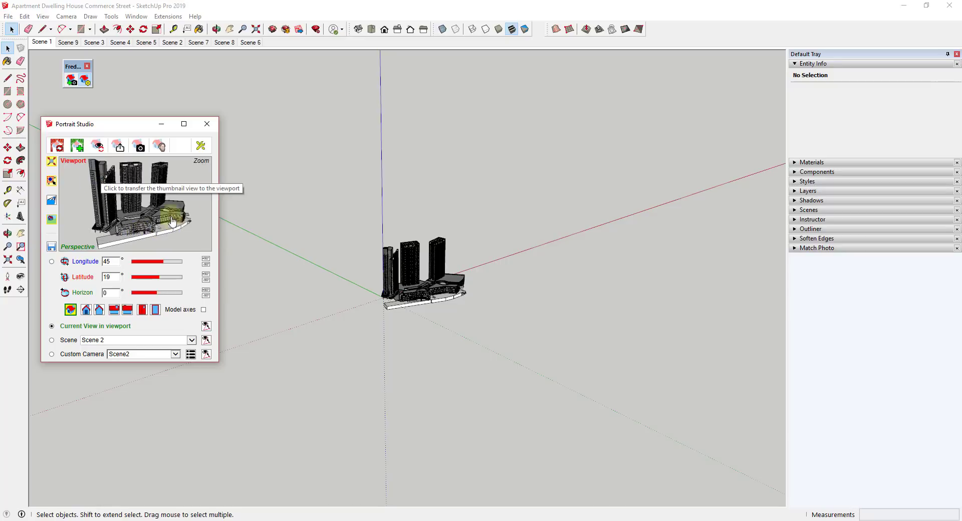
scroll(171, 221, up, 2)
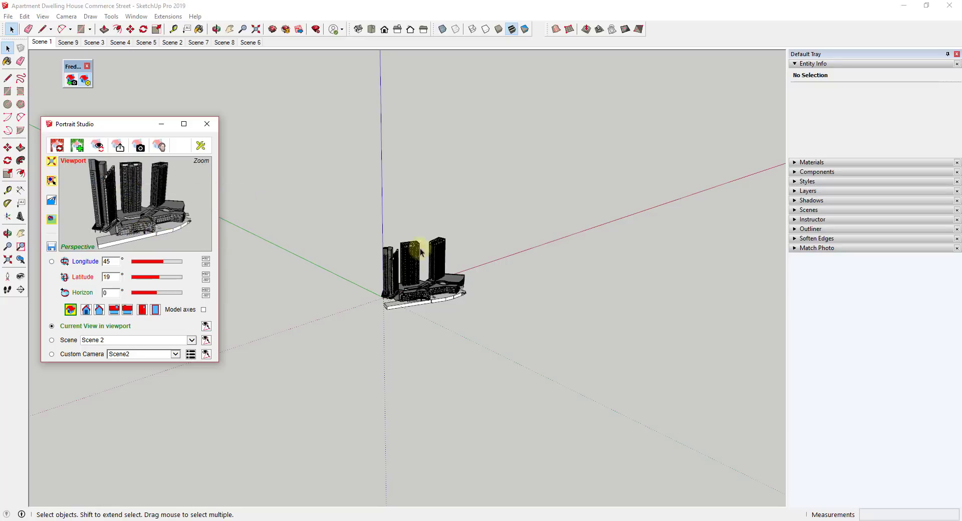
scroll(471, 296, up, 10)
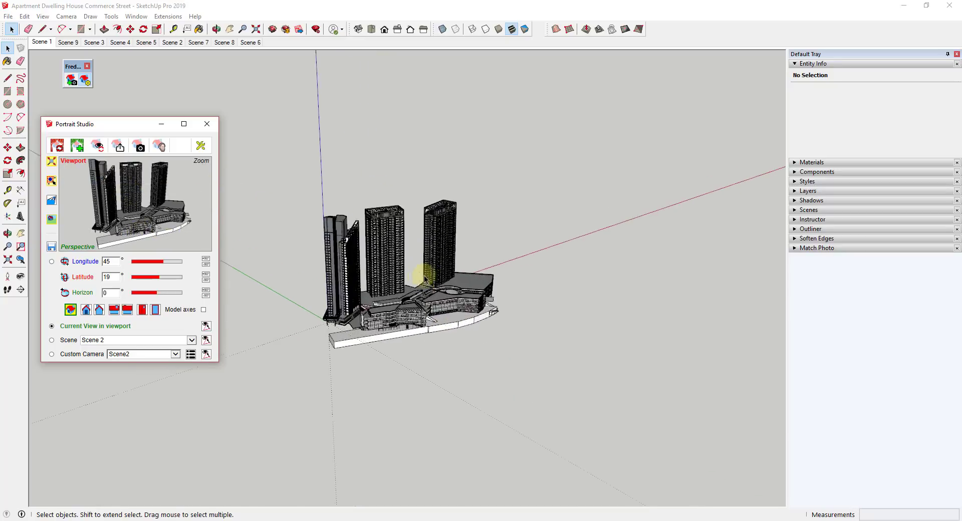
Export an elevated corner view of all three towers as a PNG at 100% resolution, review the image, and close the export.
middle_drag(398, 295, 153, 264)
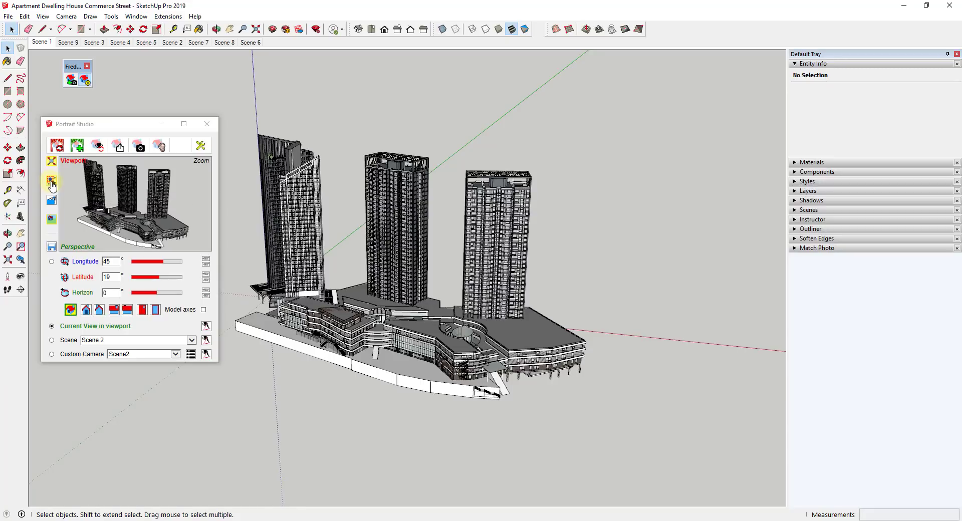
scroll(350, 279, up, 3)
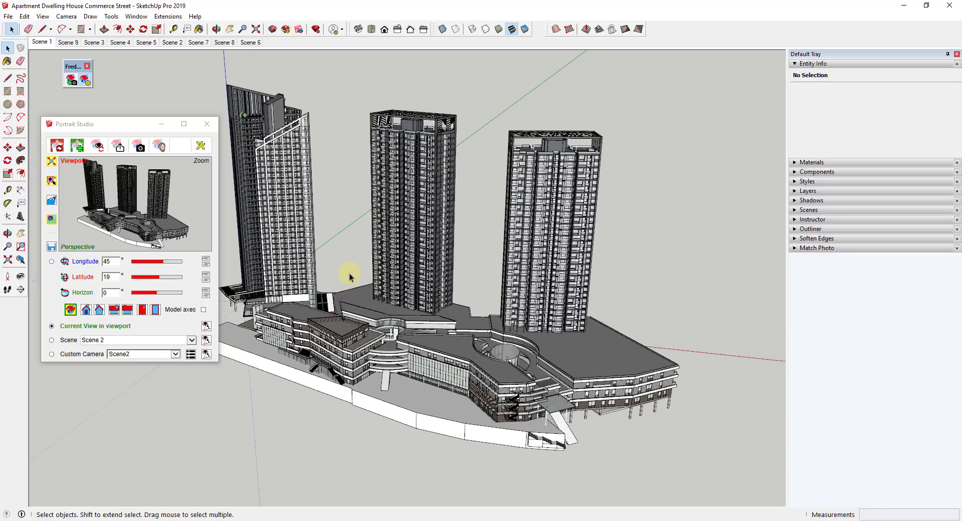
click(138, 147)
click(138, 147)
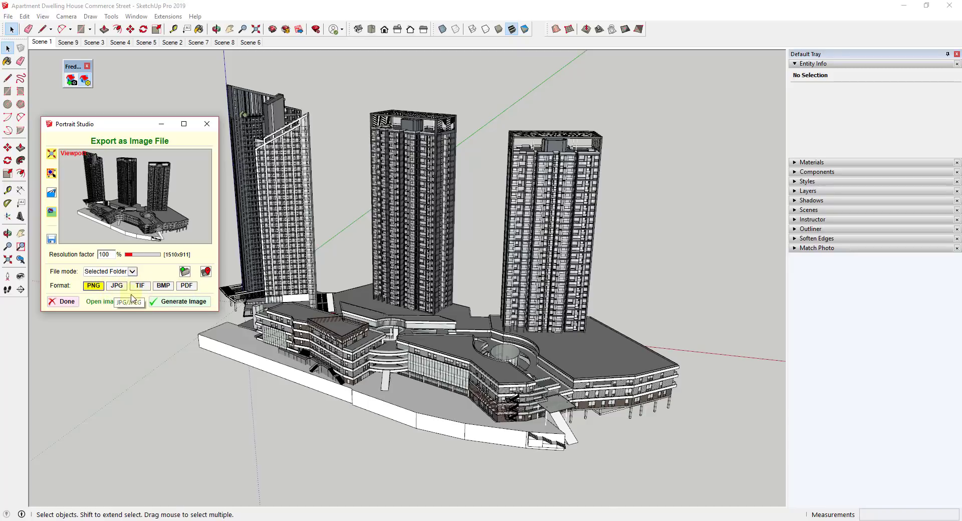
click(173, 307)
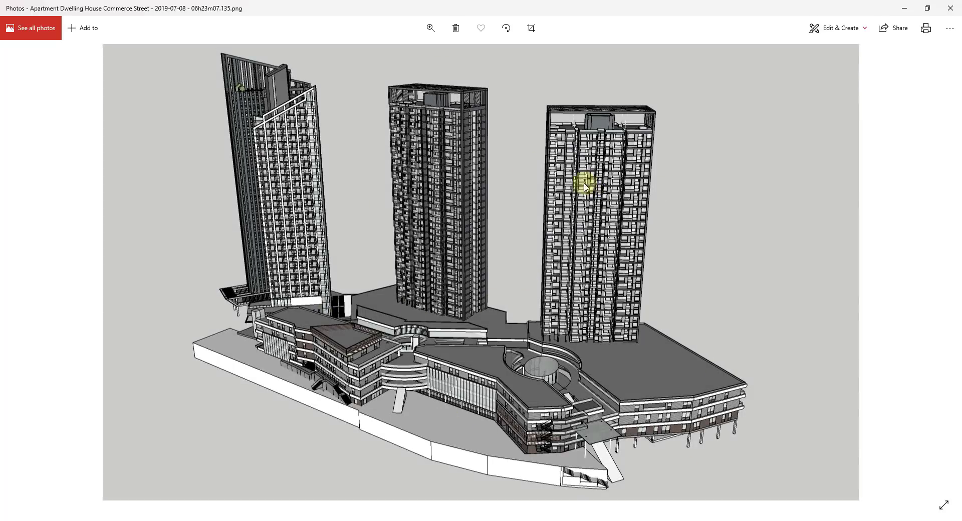
click(951, 8)
click(64, 303)
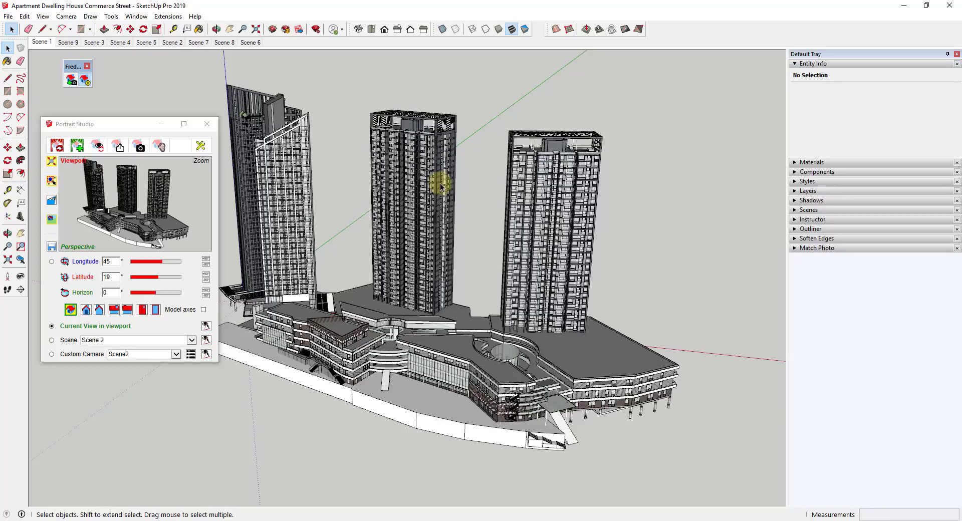
Select the middle tower, export only that selection as a PNG at 100% resolution, review the image, and close the export.
click(437, 168)
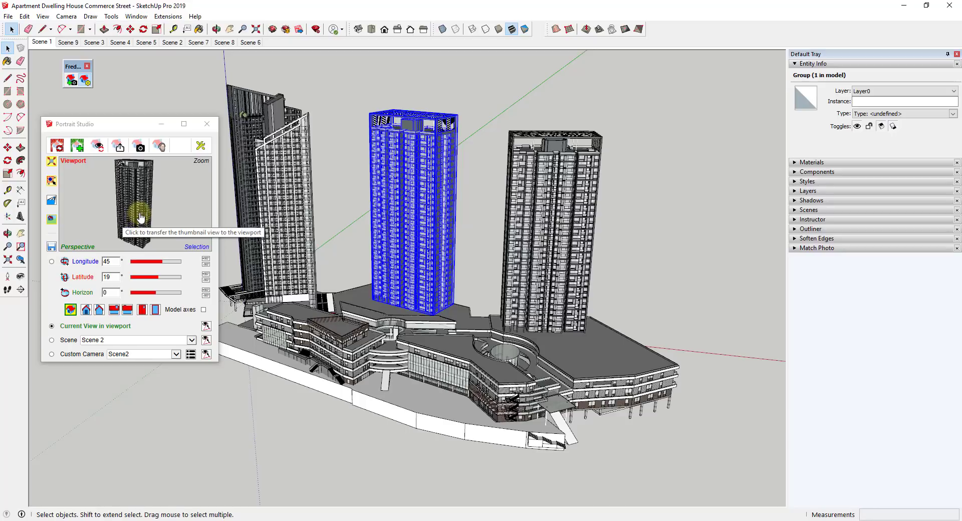
click(139, 146)
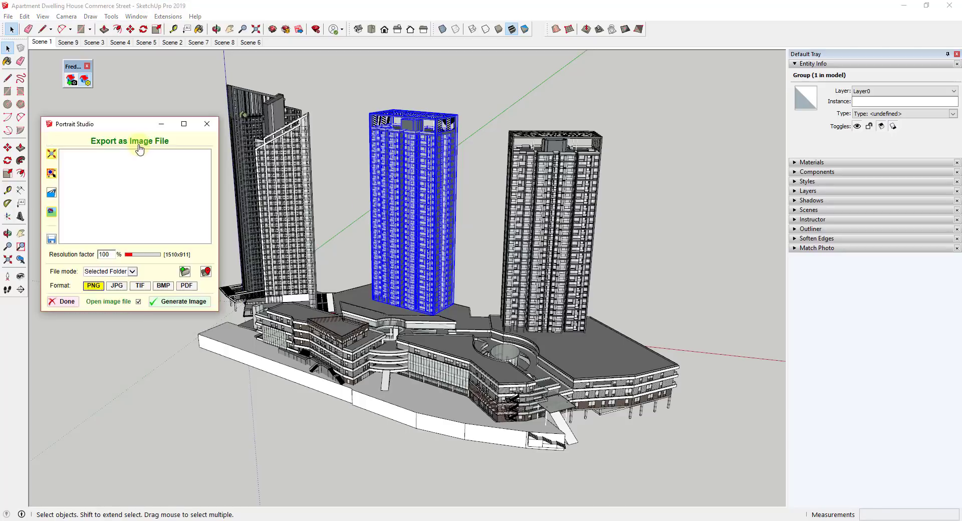
click(175, 304)
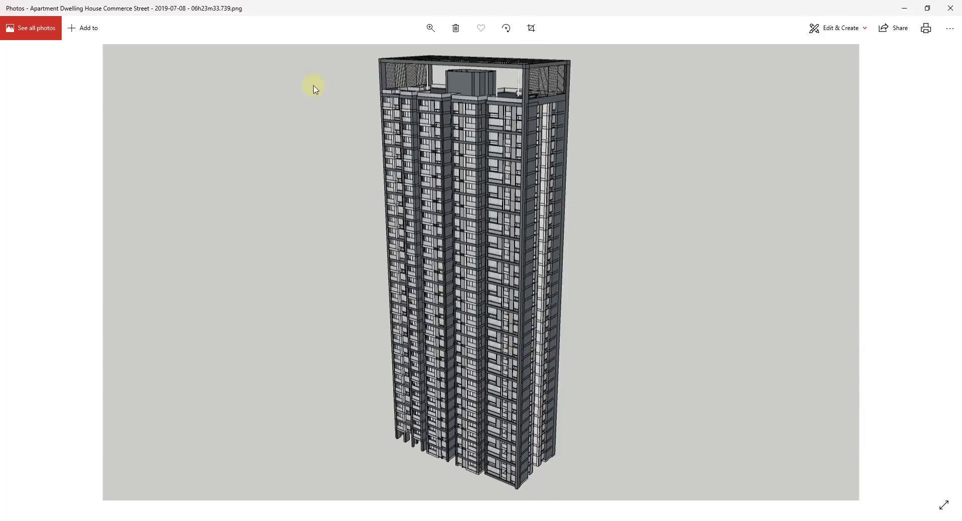
click(951, 8)
click(62, 302)
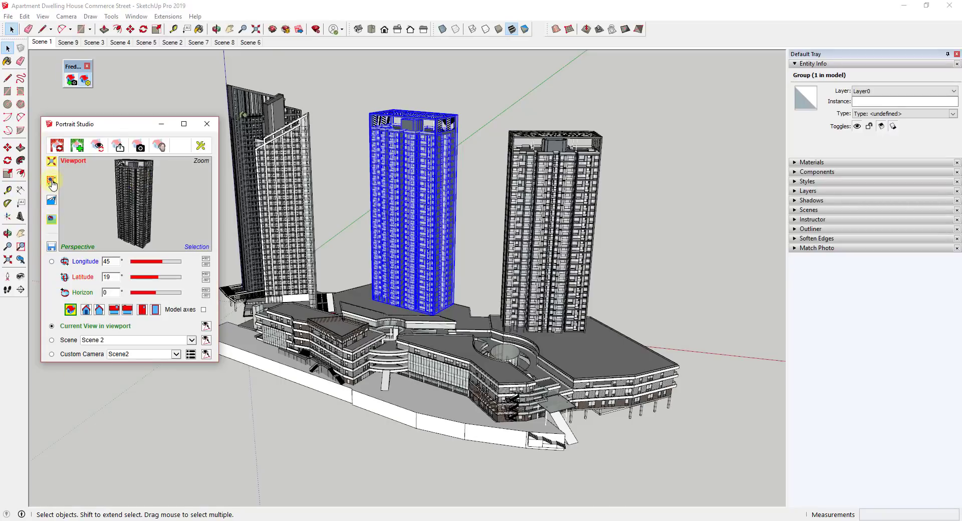
Select several podium roof, wall and window groups one after another and check each in the selection-only thumbnail.
click(452, 338)
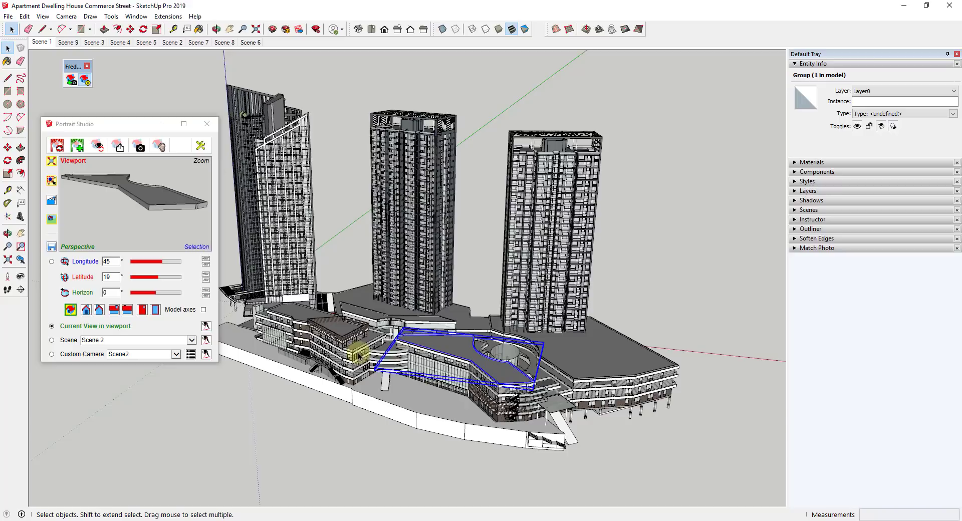
click(338, 334)
click(345, 366)
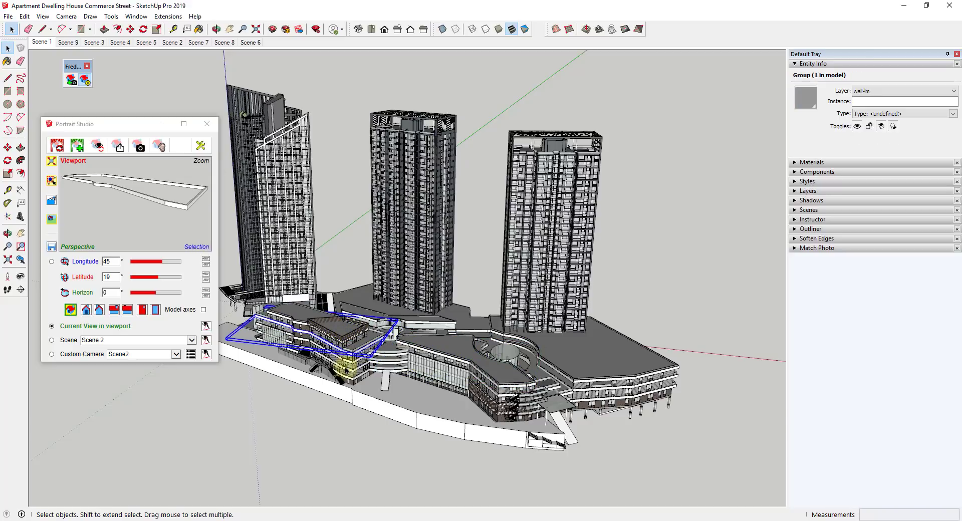
click(343, 359)
click(347, 377)
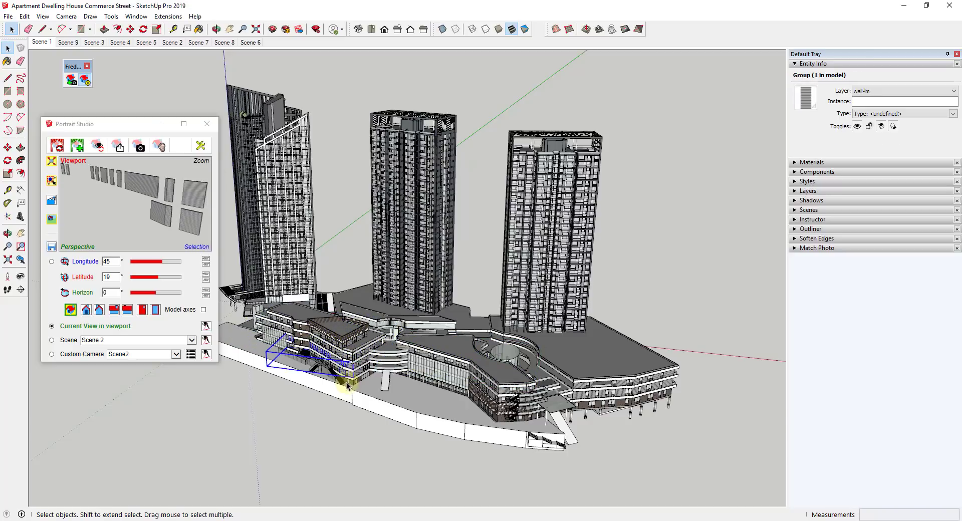
click(347, 382)
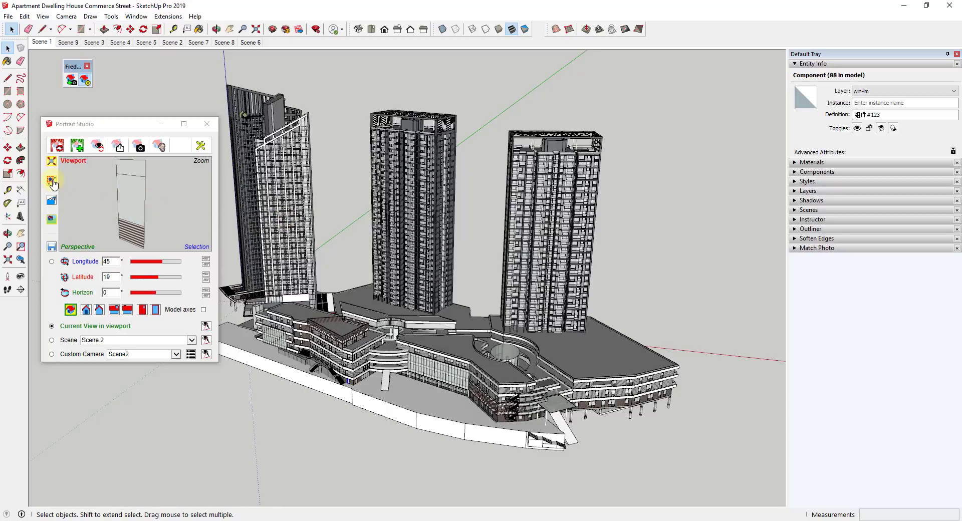
Turn off selection-only display, clear the selection, and select the middle tower to check its thumbnail framing among the surrounding buildings.
click(52, 181)
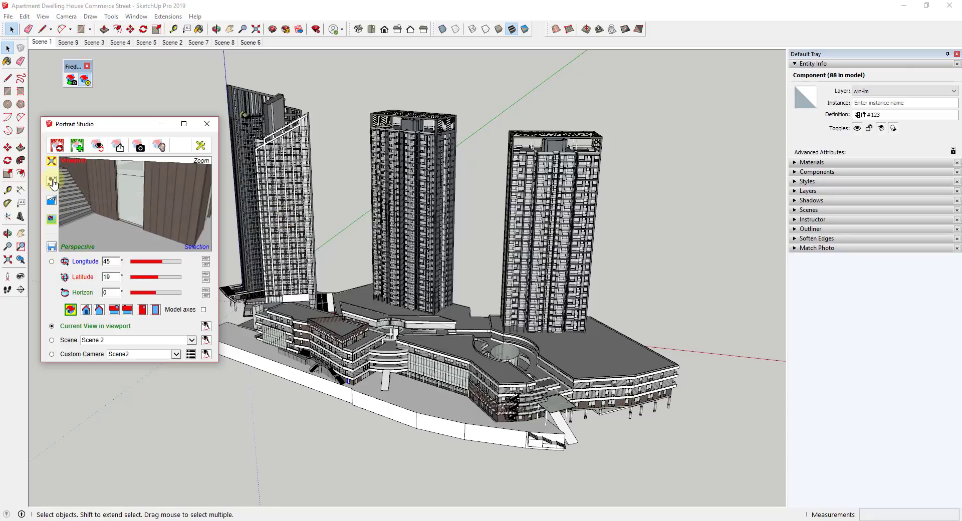
click(339, 187)
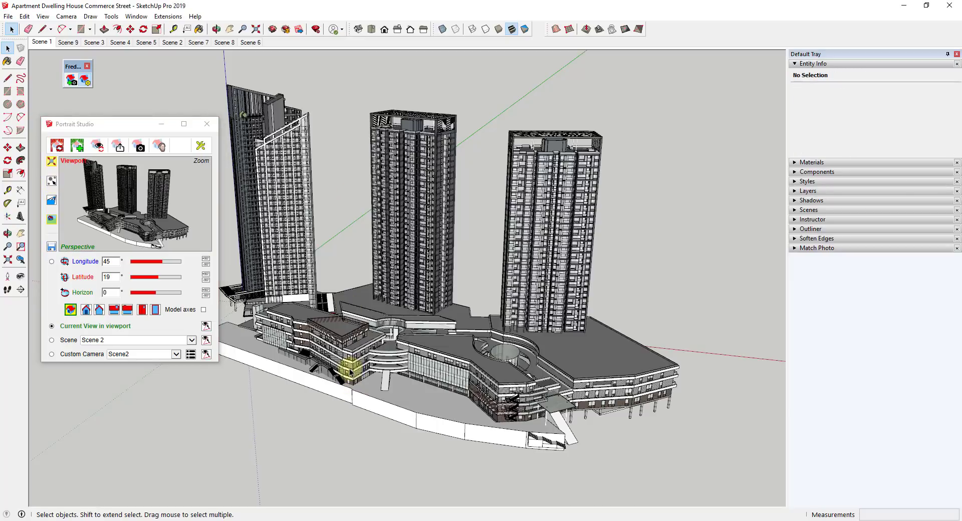
click(426, 256)
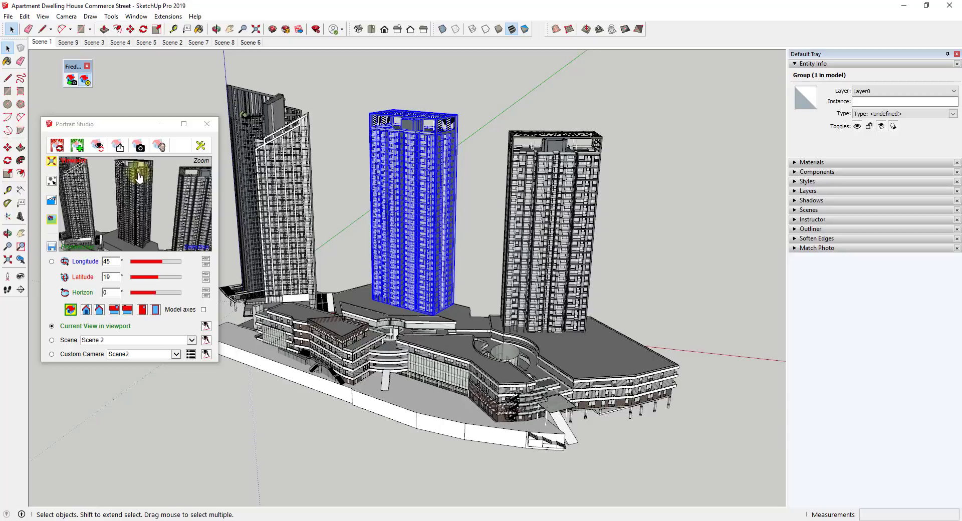
click(155, 183)
click(147, 210)
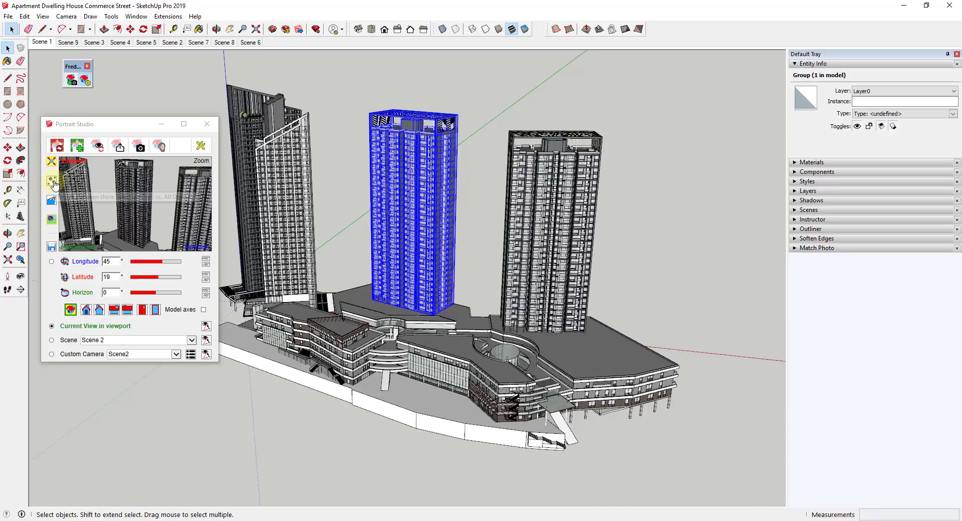
Clear the selection and compare the thumbnail in Parallel projection before restoring Perspective.
click(335, 176)
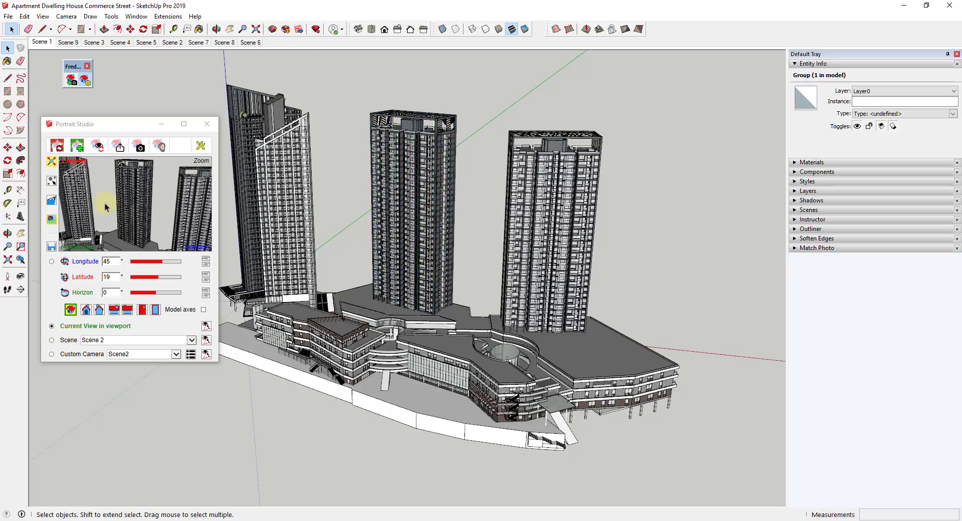
click(51, 202)
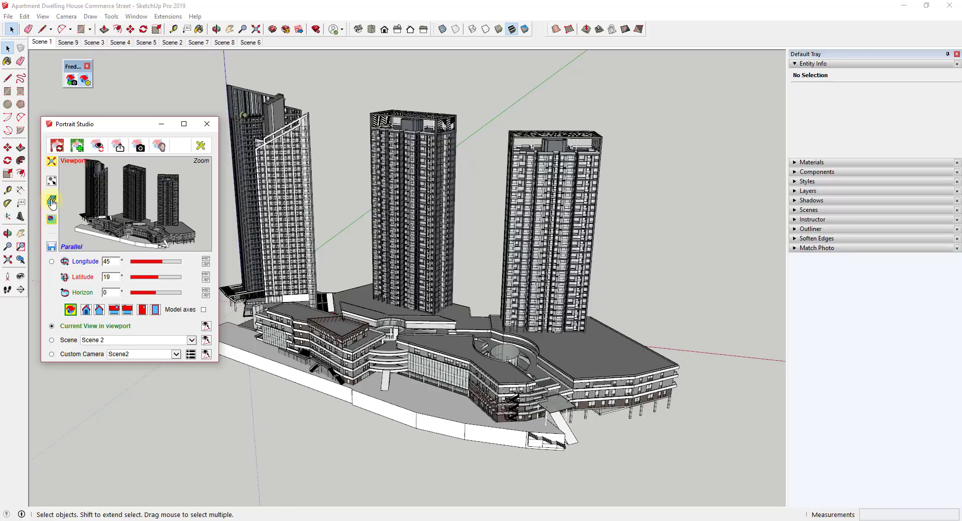
click(52, 201)
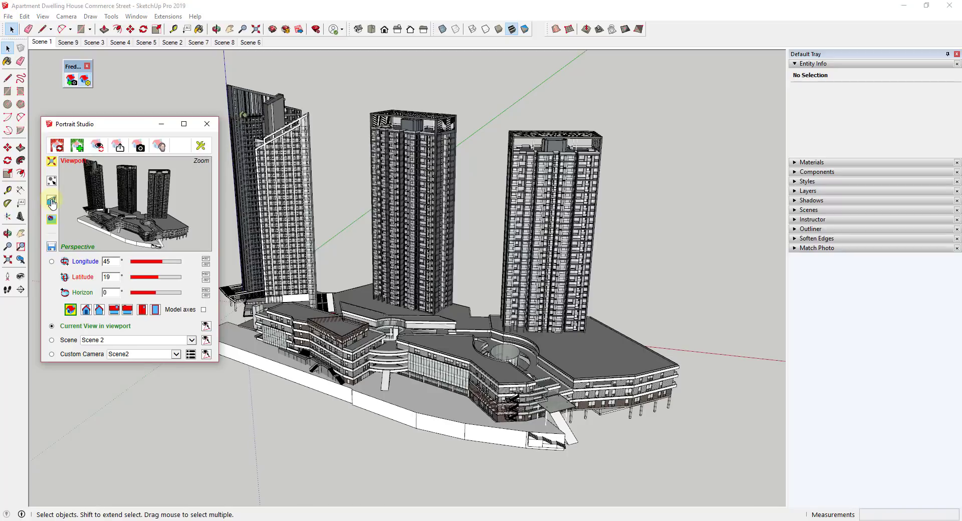
Turn off the thumbnail background and export the whole model as a PNG at 100% resolution.
click(50, 221)
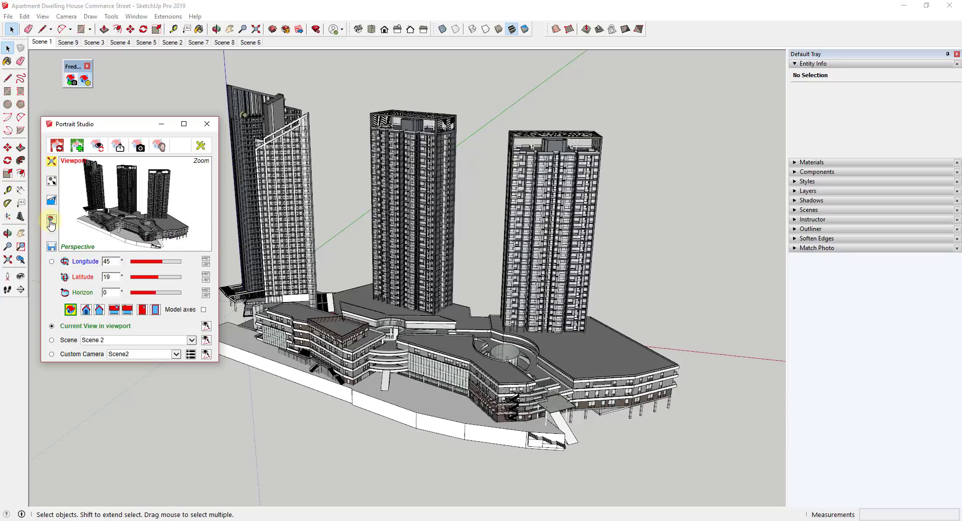
click(349, 172)
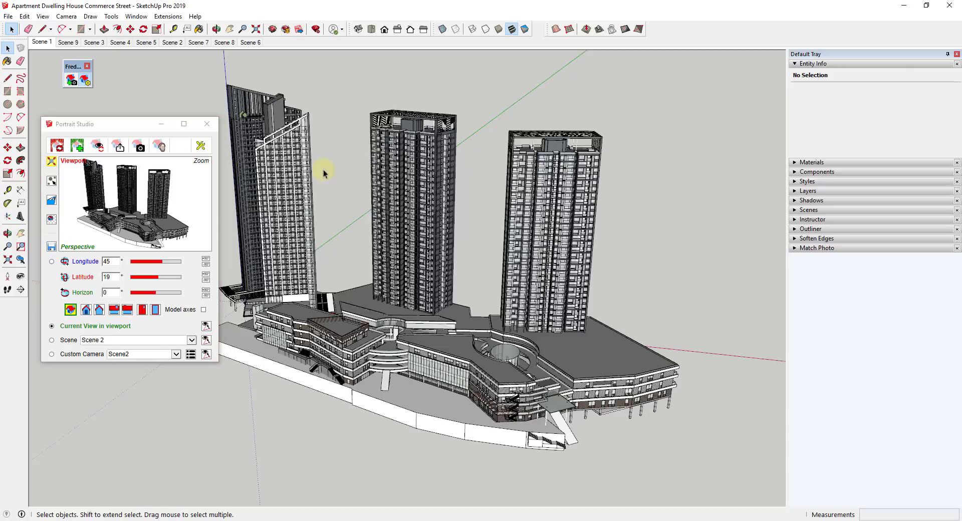
click(138, 148)
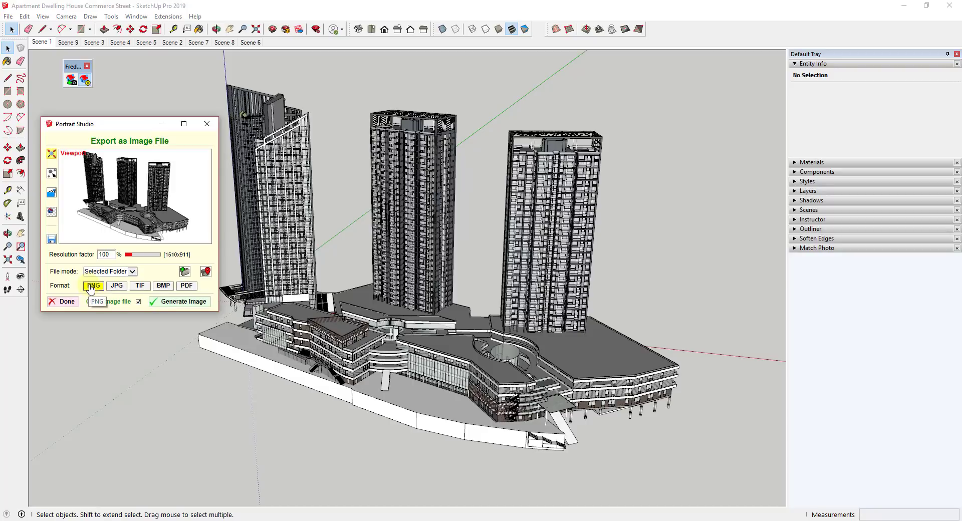
click(179, 302)
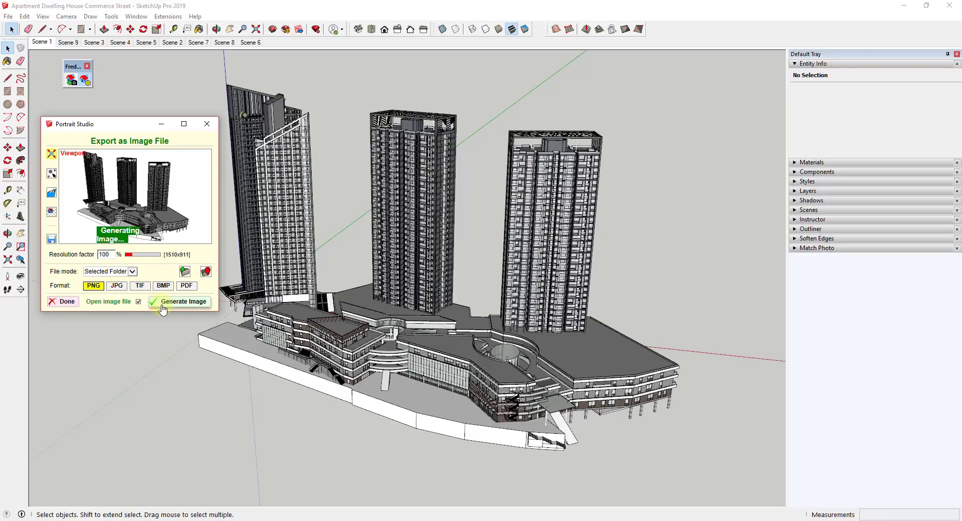
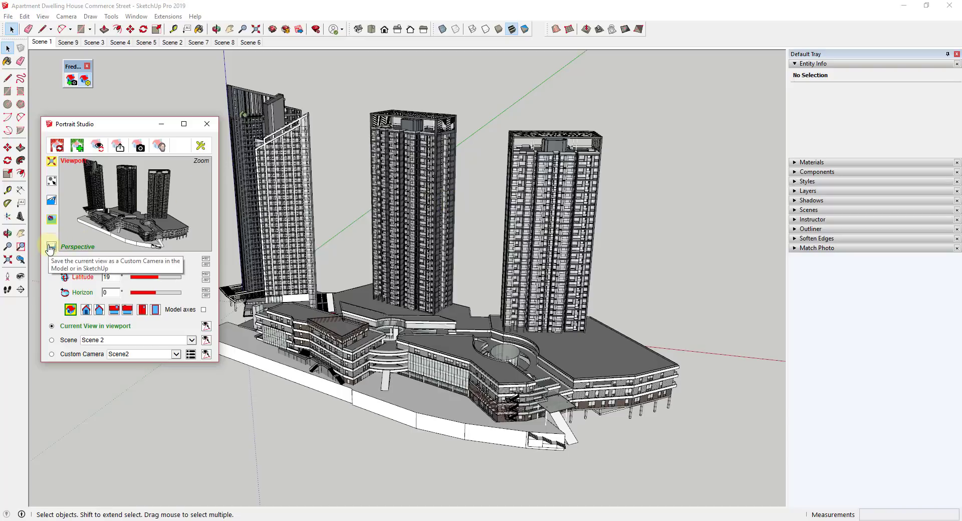
Select the middle tower, open the settings for saving its view as a custom camera, cancel them, and clear the selection.
click(442, 216)
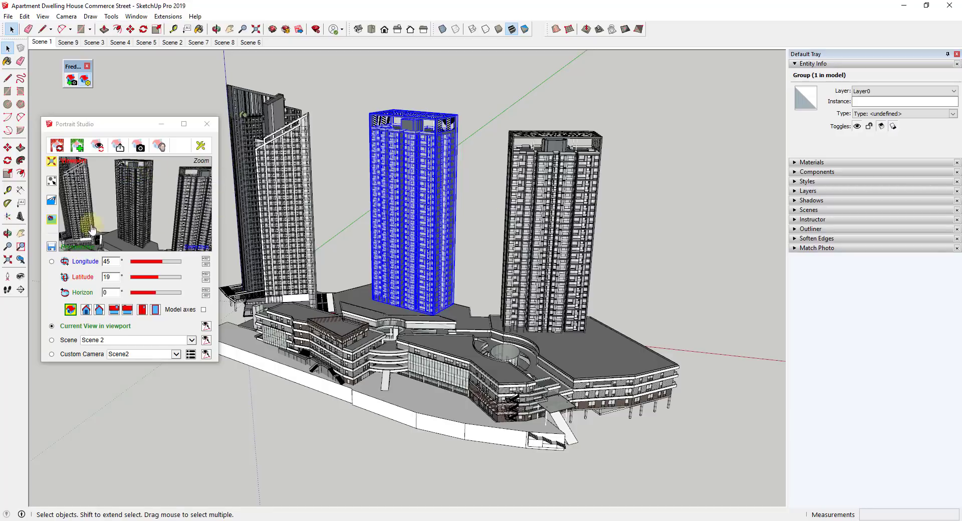
click(51, 247)
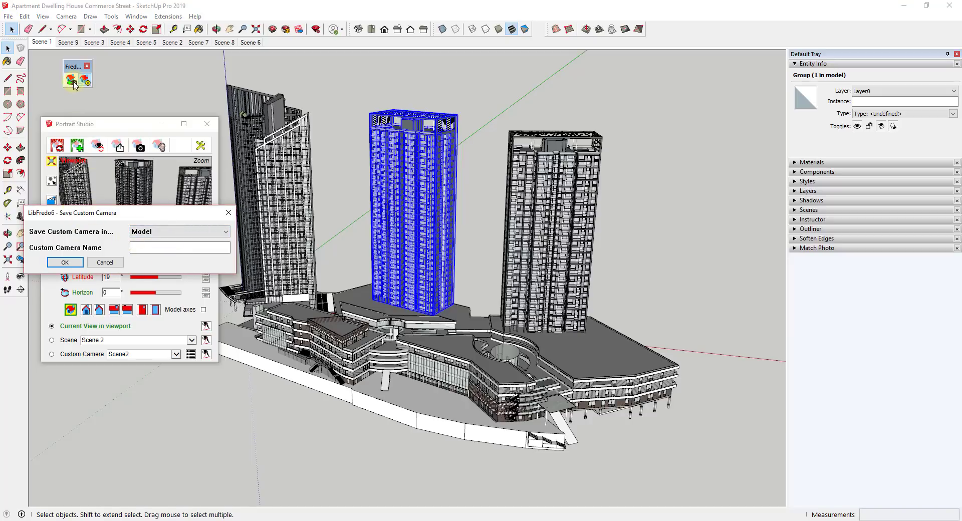
click(106, 263)
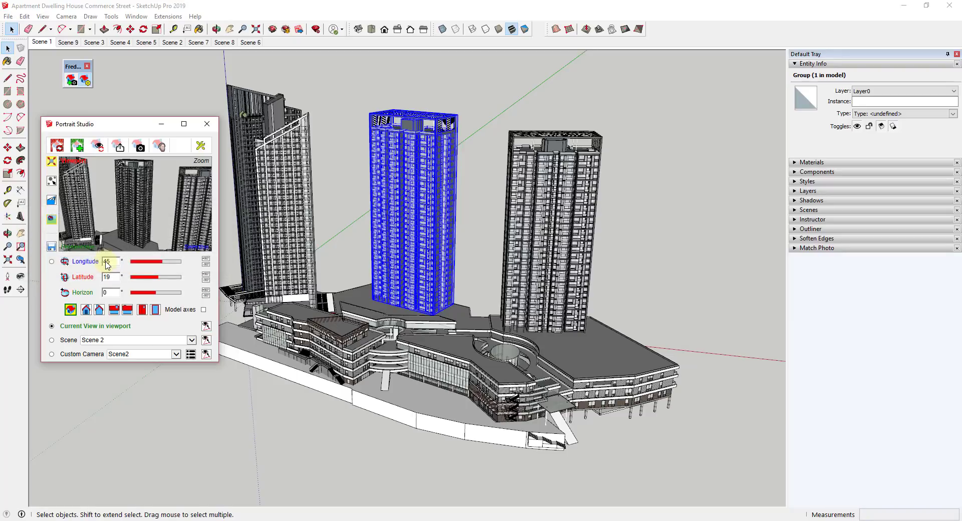
click(315, 278)
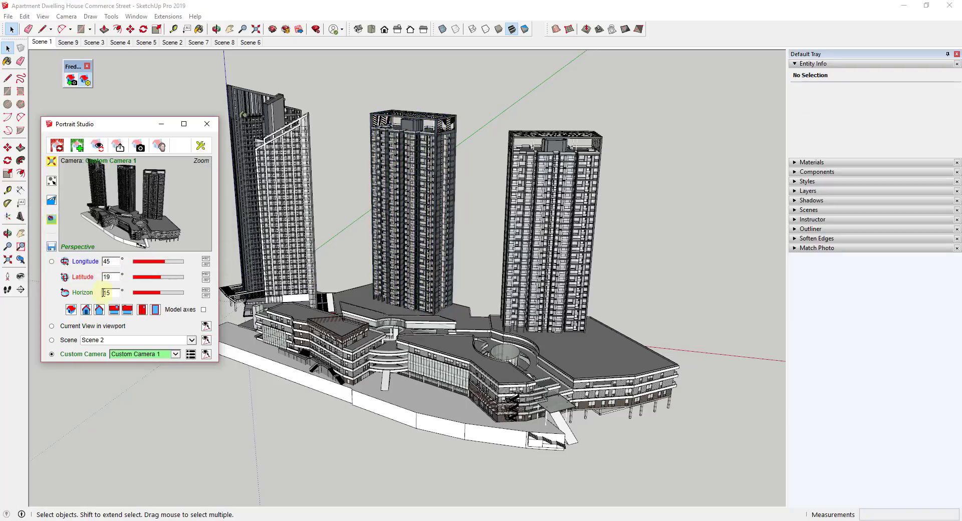
Preview Scene 5 in the thumbnail and compare it with a zoomed-out, orbited viewport.
click(109, 341)
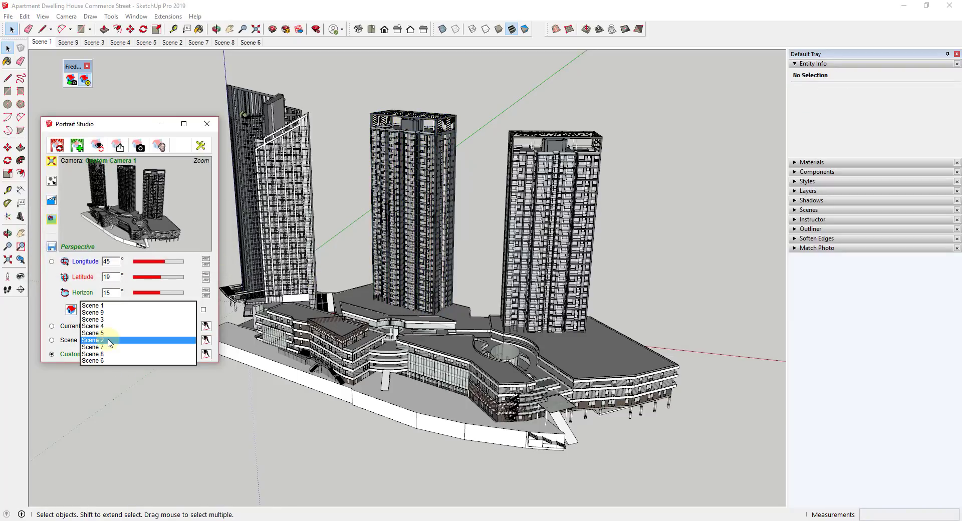
click(107, 334)
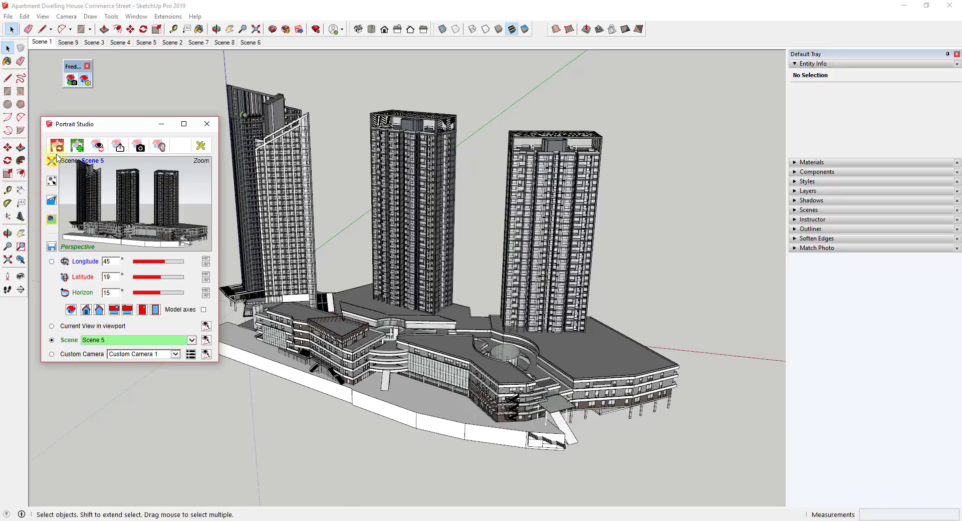
scroll(604, 318, down, 10)
middle_drag(604, 318, 516, 319)
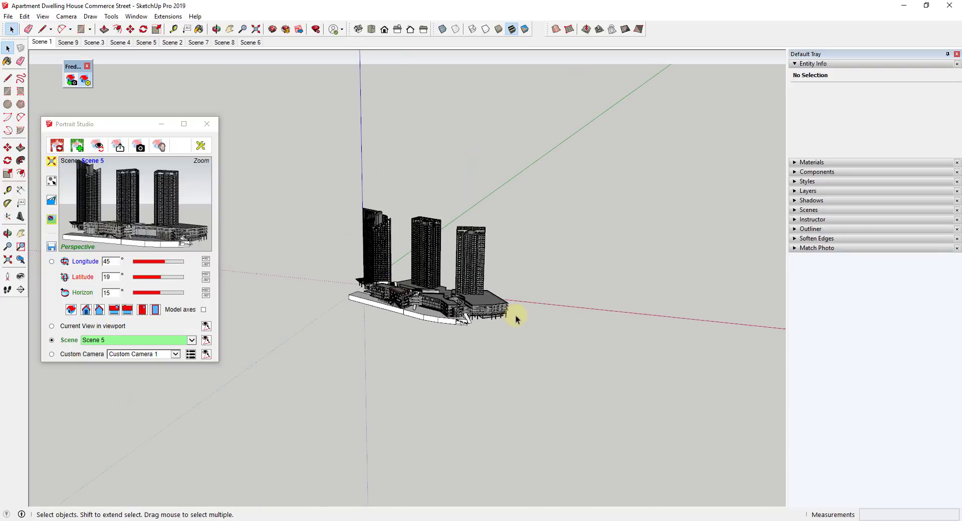
middle_drag(544, 349, 462, 361)
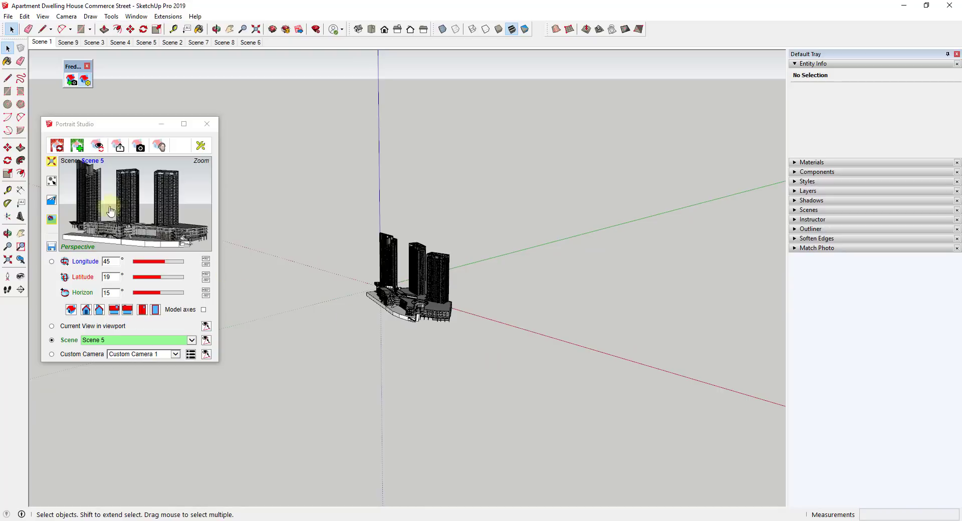
Preview Custom Camera 1, compare it with a different viewport angle, and apply the camera view to the viewport.
click(80, 354)
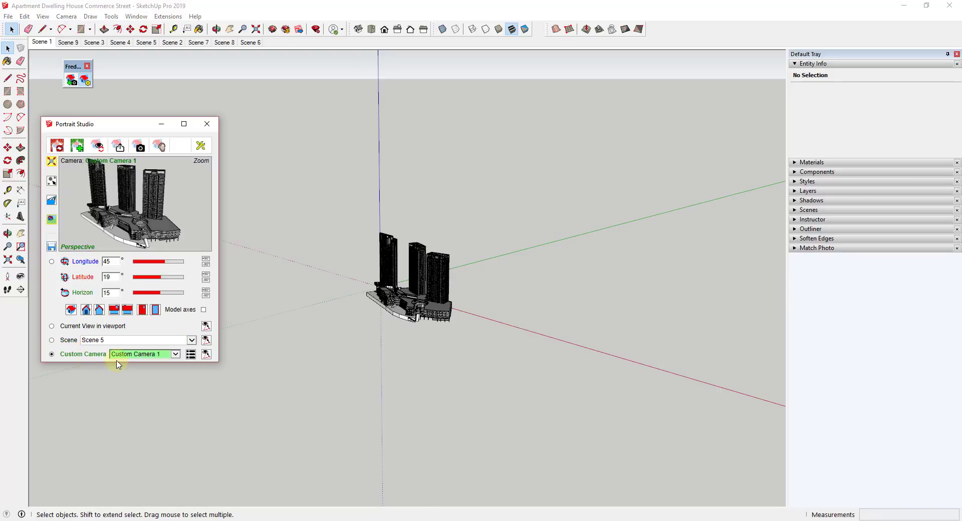
middle_drag(381, 355, 401, 280)
scroll(370, 268, up, 6)
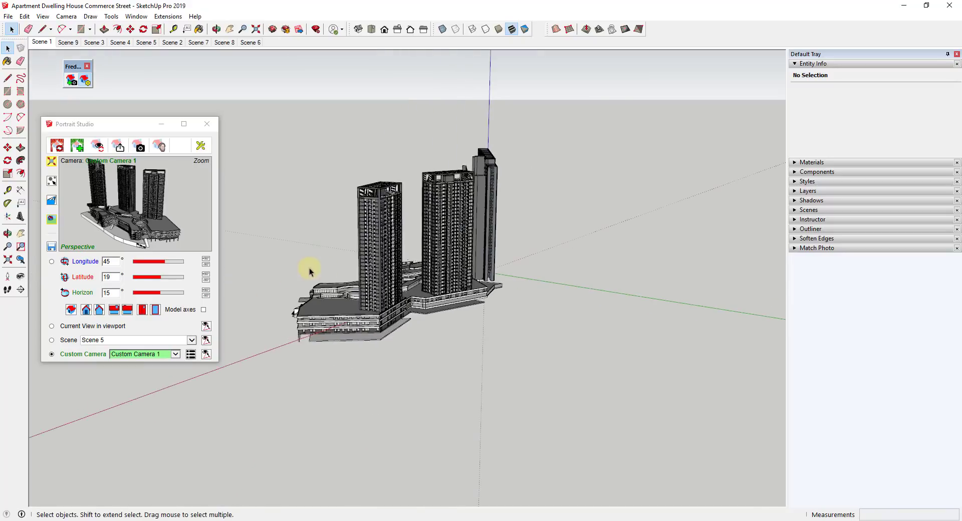
scroll(365, 247, up, 2)
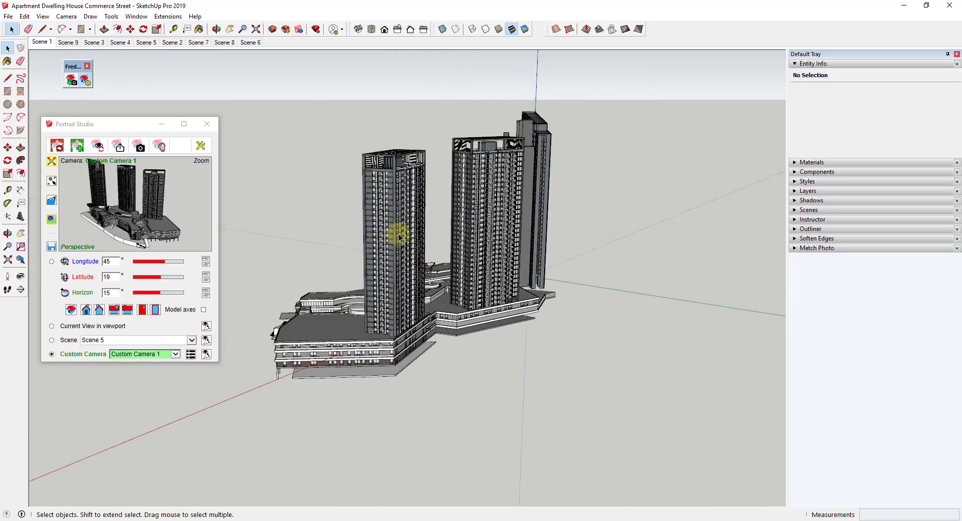
click(69, 357)
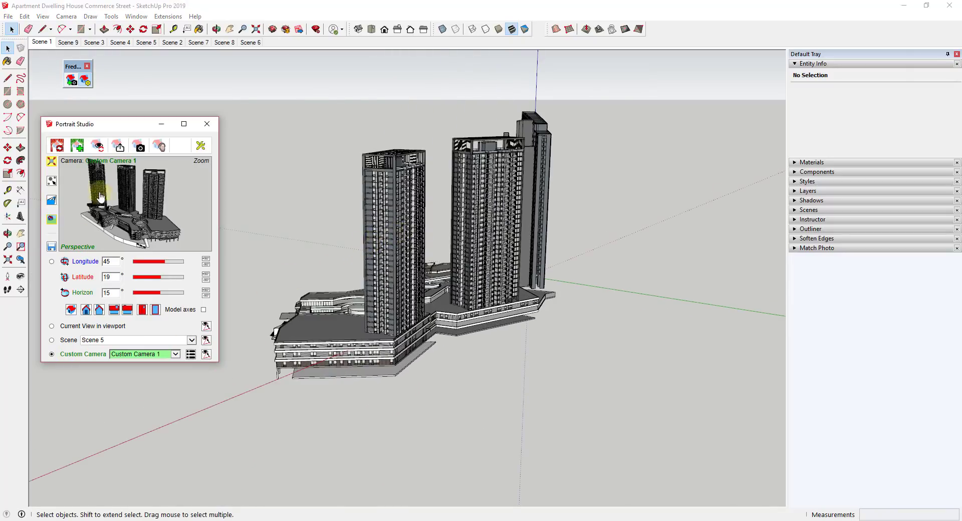
click(97, 147)
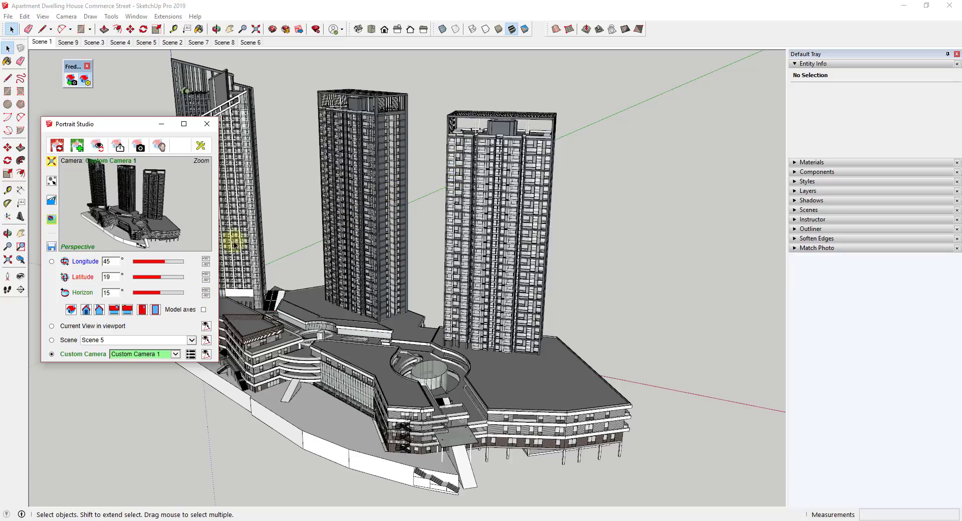
Switch the thumbnail to the angle-defined camera, set Horizon to 35°, and apply that view to the viewport.
click(52, 262)
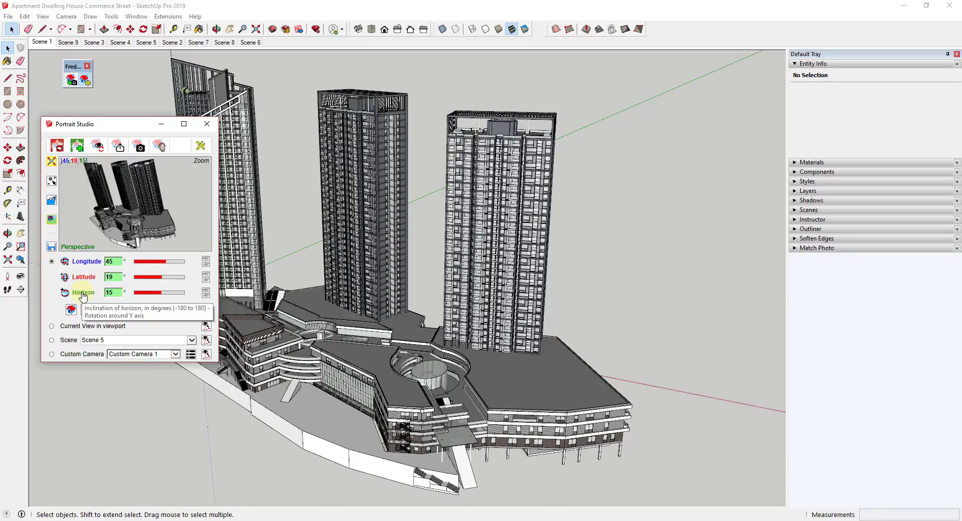
double_click(109, 293)
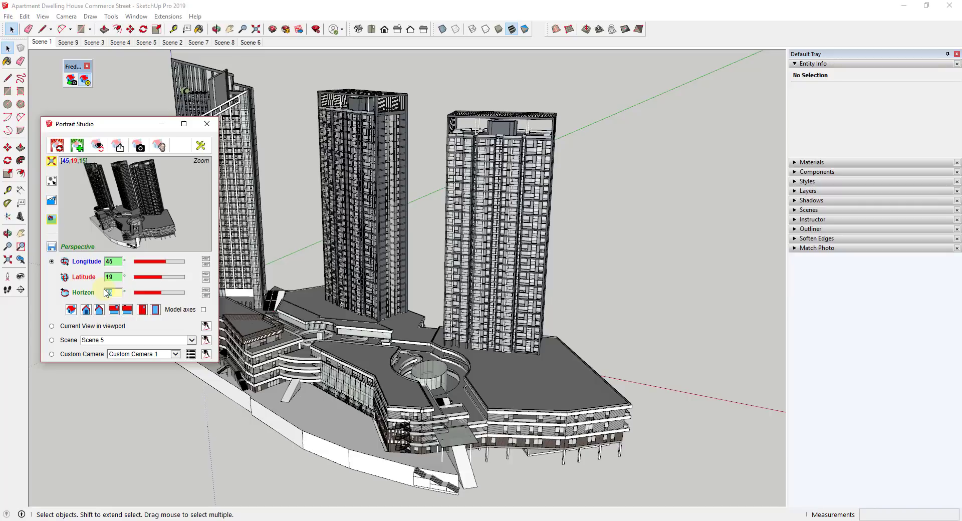
key(Return)
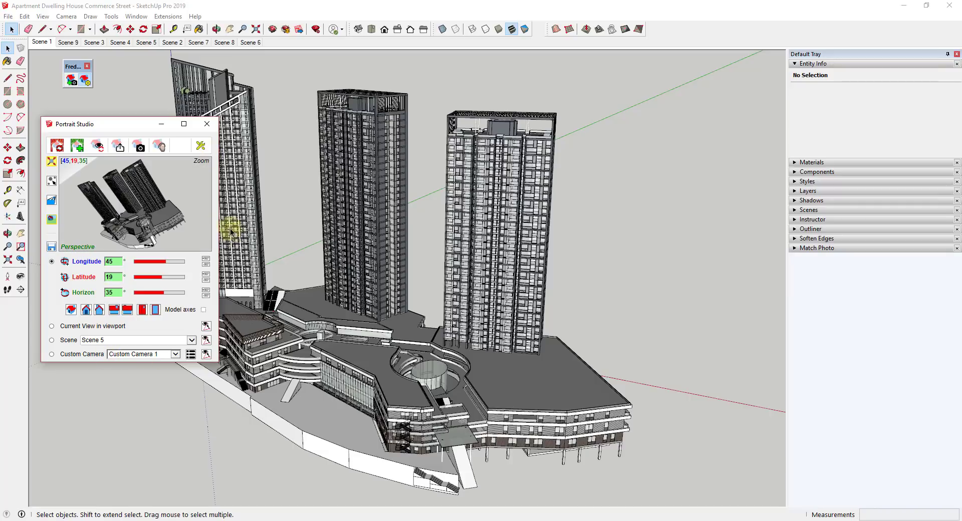
click(95, 149)
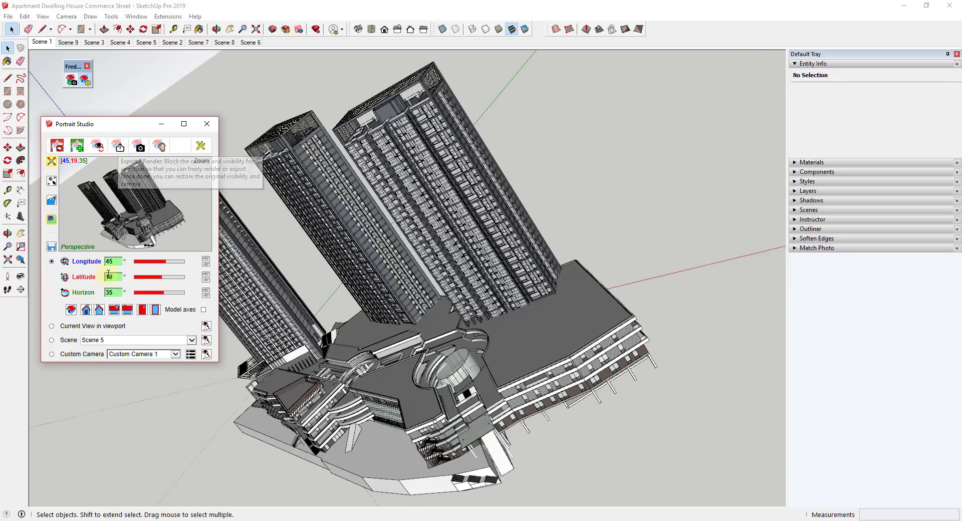
Start creating a scene from the current thumbnail view and cancel at the scene name.
click(77, 146)
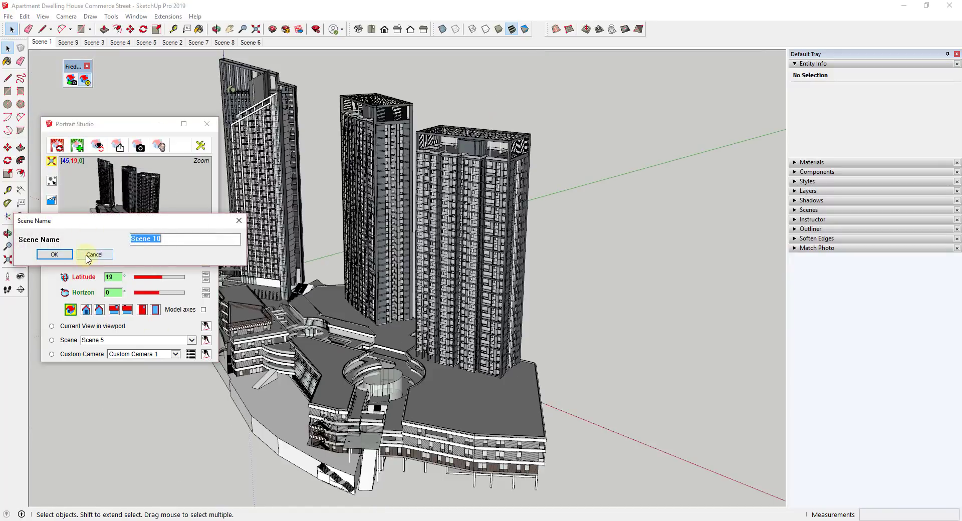
click(95, 255)
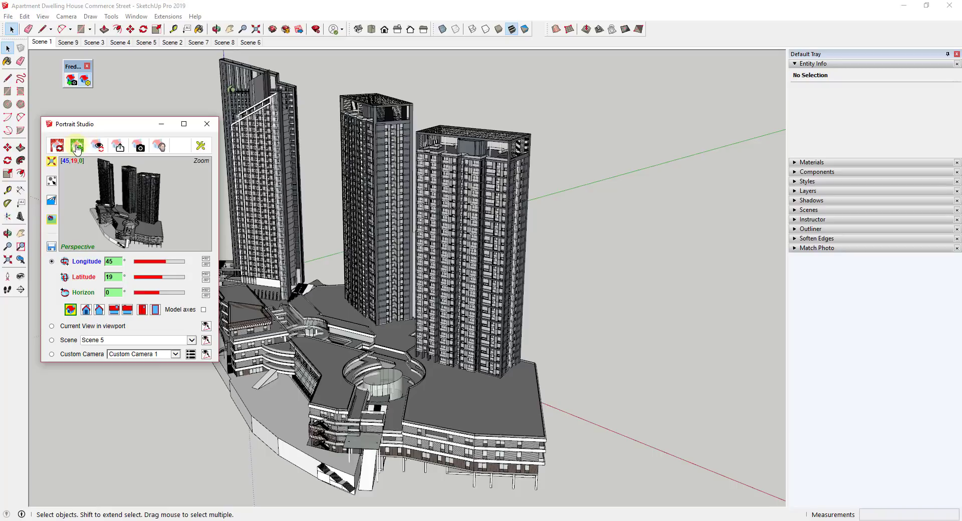
Show the thumbnail view in the temporary export/render state, orbit the high-rise model, and return to Portrait Studio.
click(117, 147)
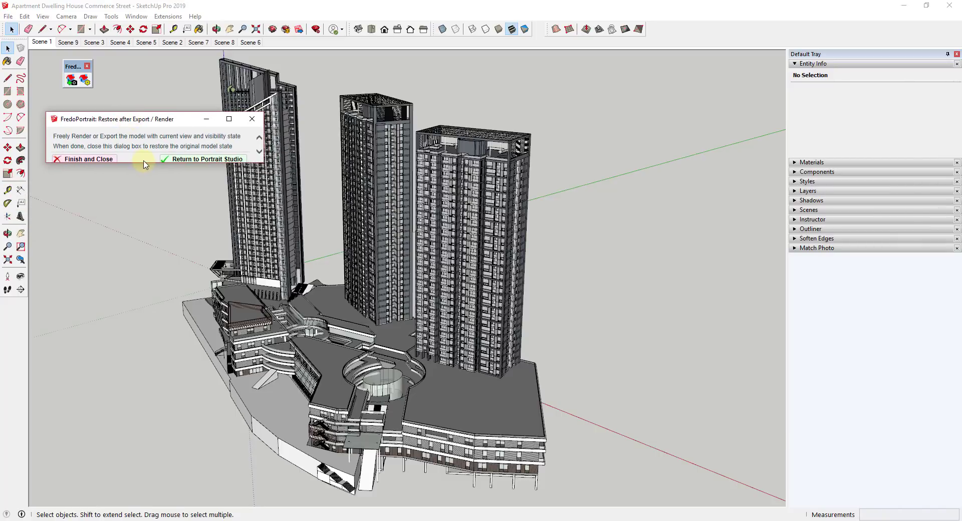
middle_drag(396, 260, 421, 315)
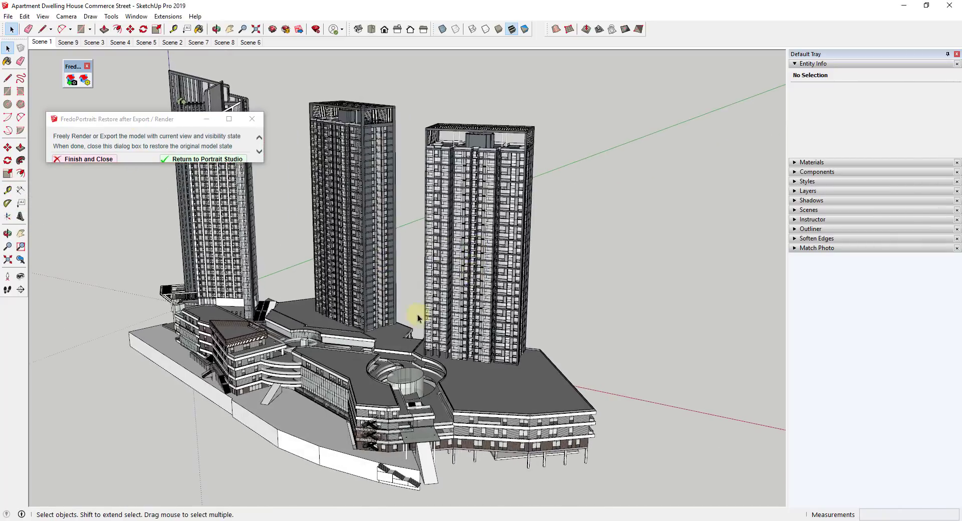
scroll(226, 330, up, 2)
middle_drag(215, 290, 429, 272)
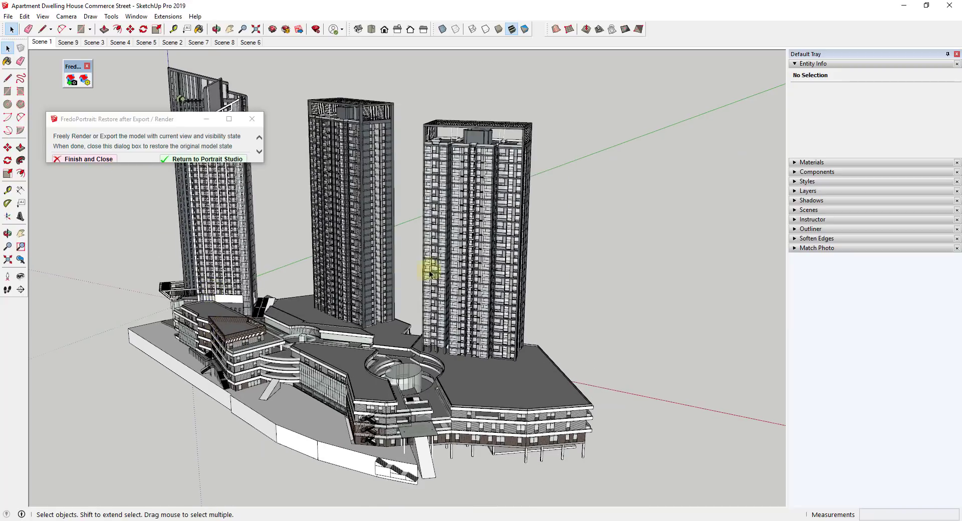
click(185, 159)
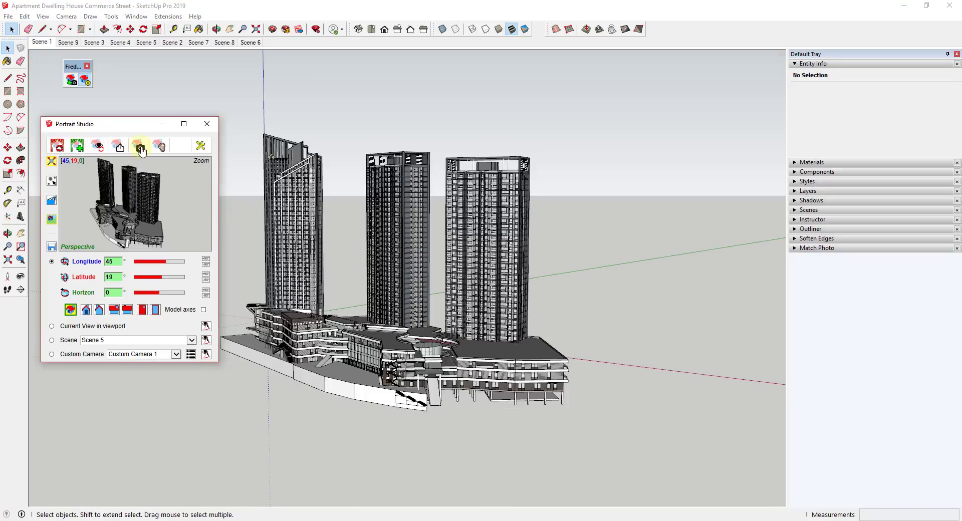
Try to generate a FaceMe component from the current portrait view and dismiss the message.
click(57, 145)
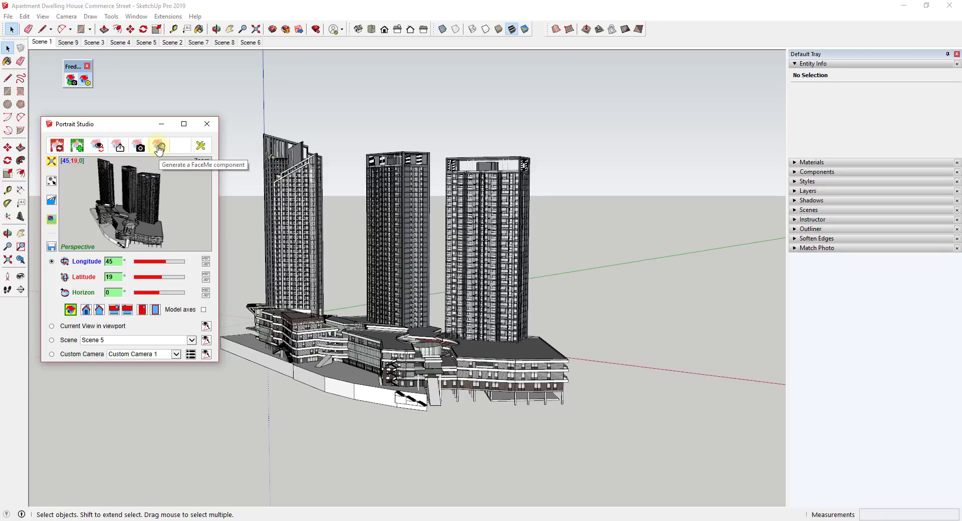
click(159, 147)
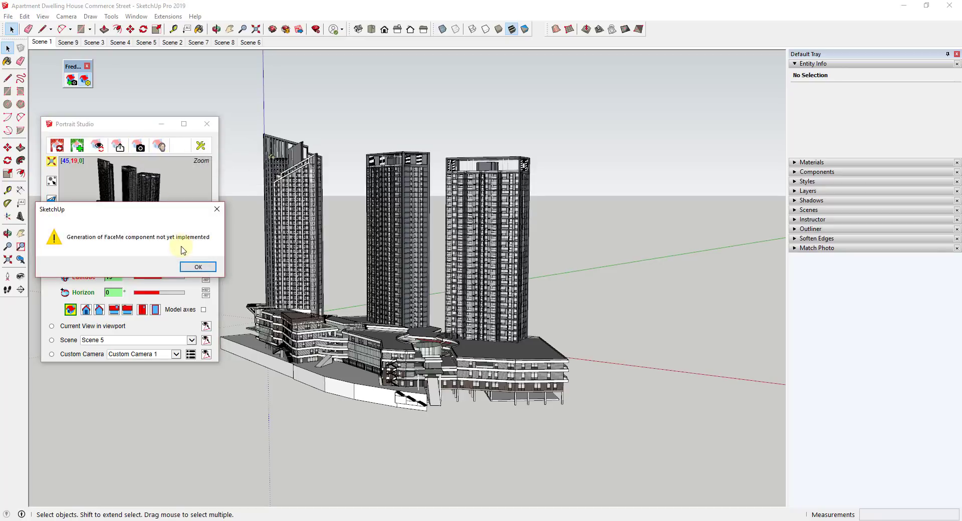
click(193, 267)
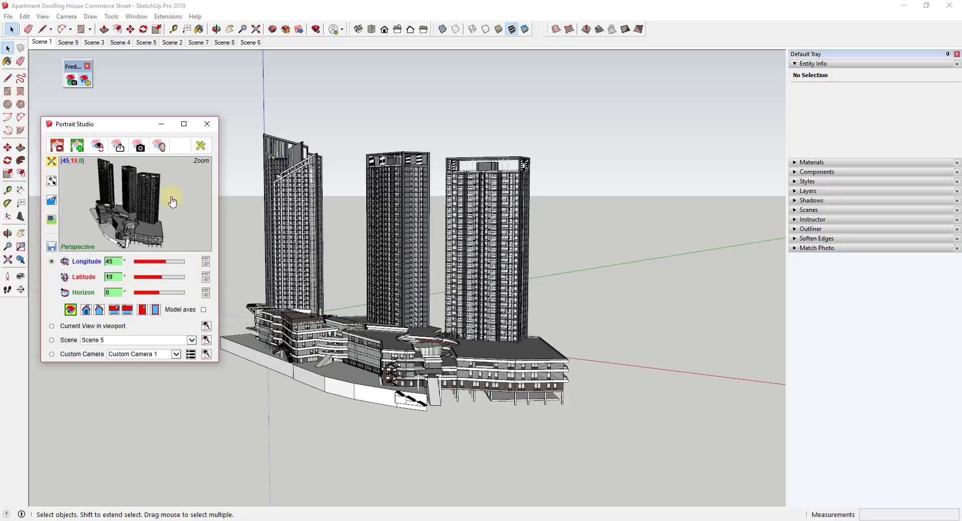
Review FredoPortrait's default parameters for angle increments, toolbar icons and menus, and close them without saving changes.
click(201, 147)
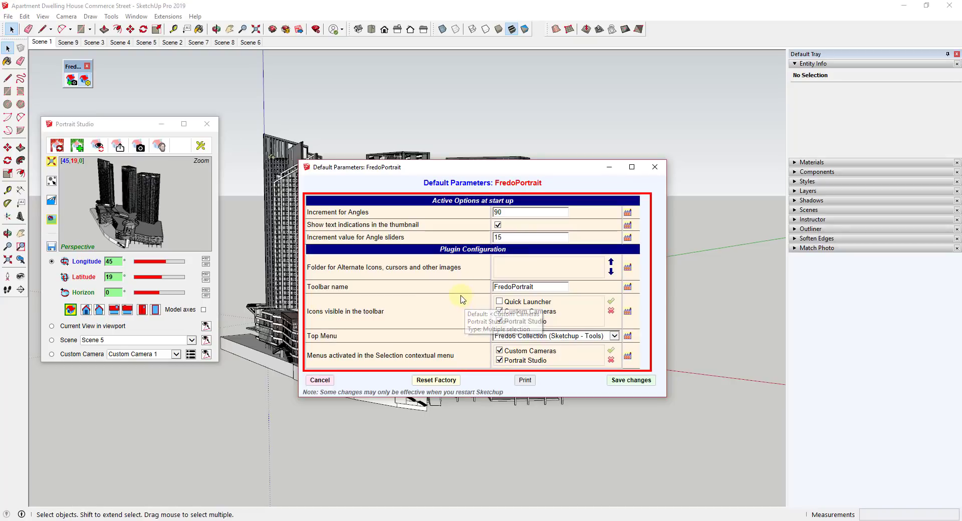
click(656, 170)
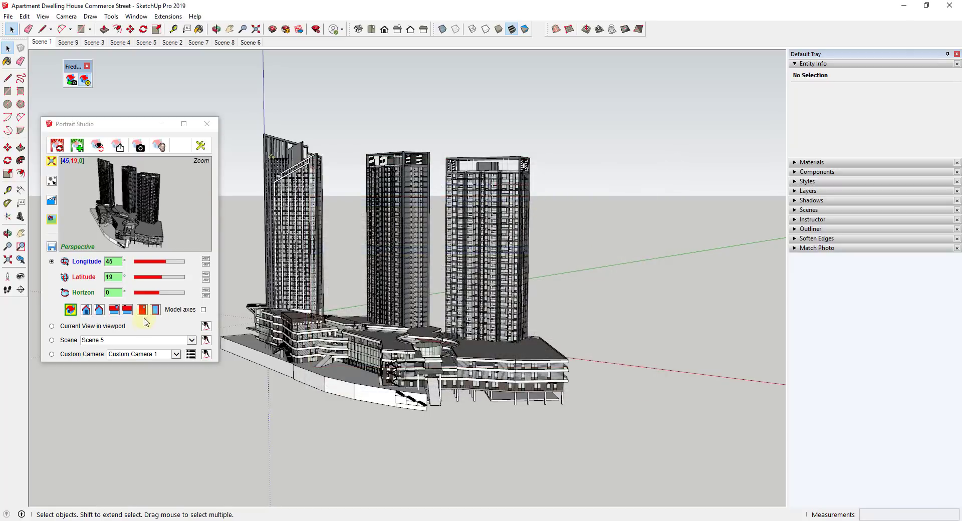